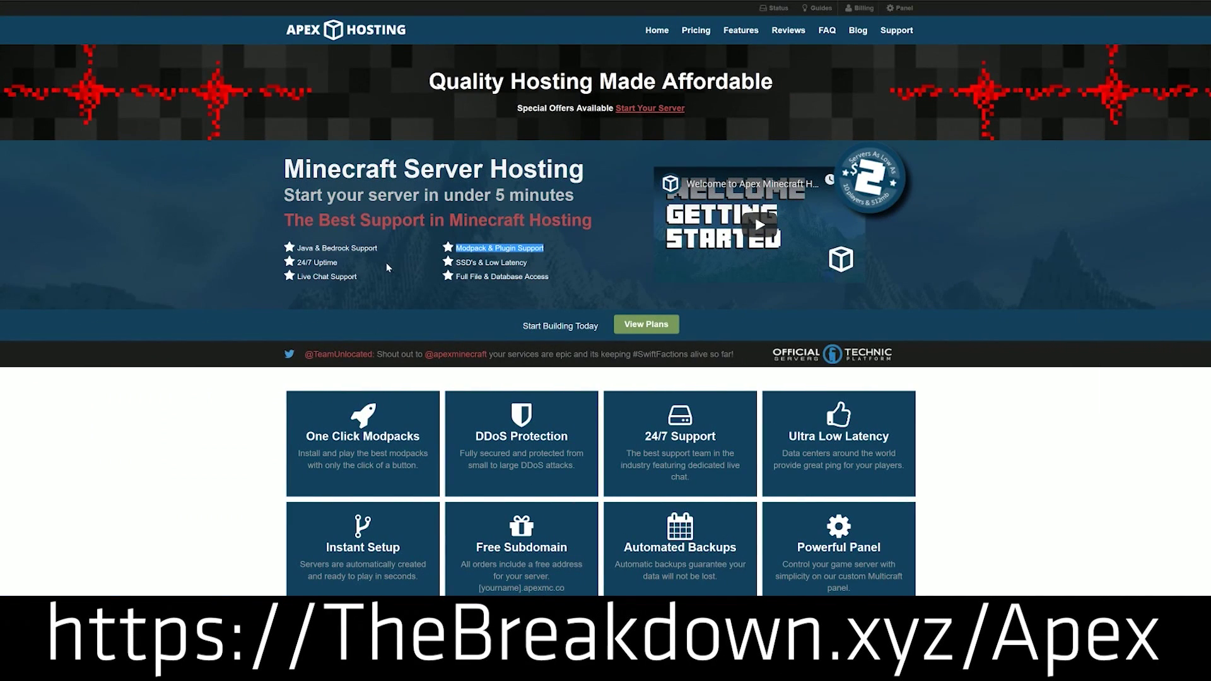
# Review the Apex Hosting feature highlights, including uptime, support and one-click modpacks, and the list of server locations
pyautogui.click(338, 261)
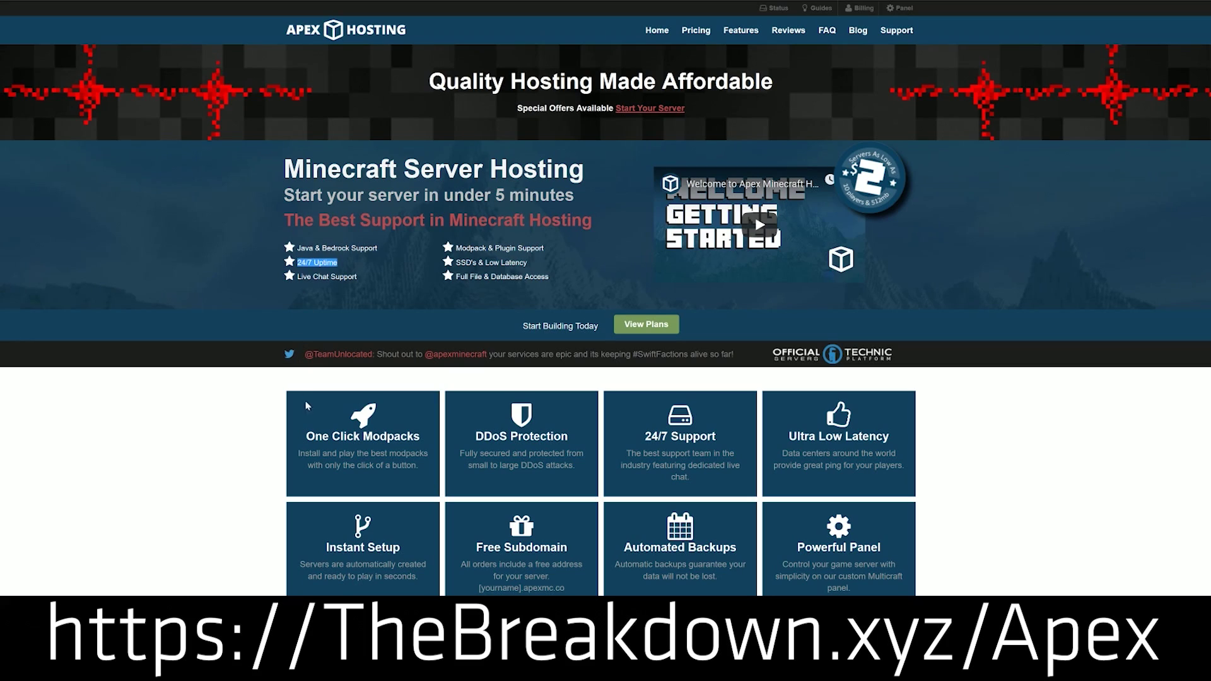
pyautogui.moveTo(730, 436); pyautogui.dragTo(644, 438)
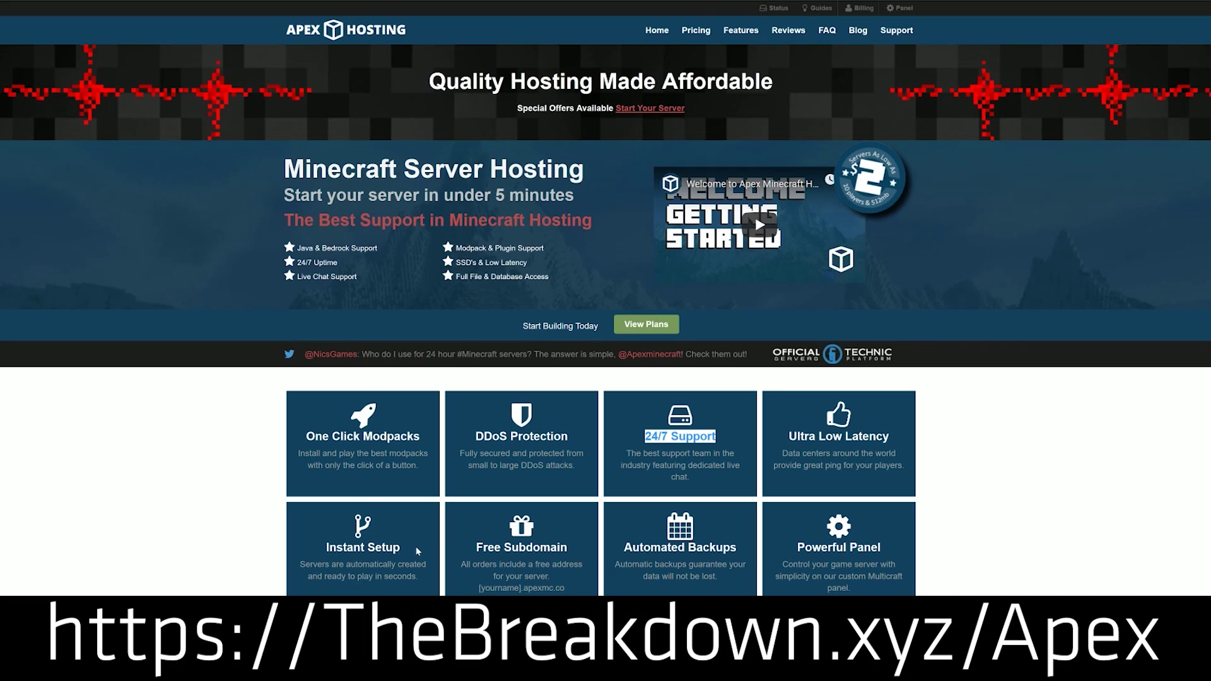
pyautogui.moveTo(305, 438); pyautogui.dragTo(420, 436)
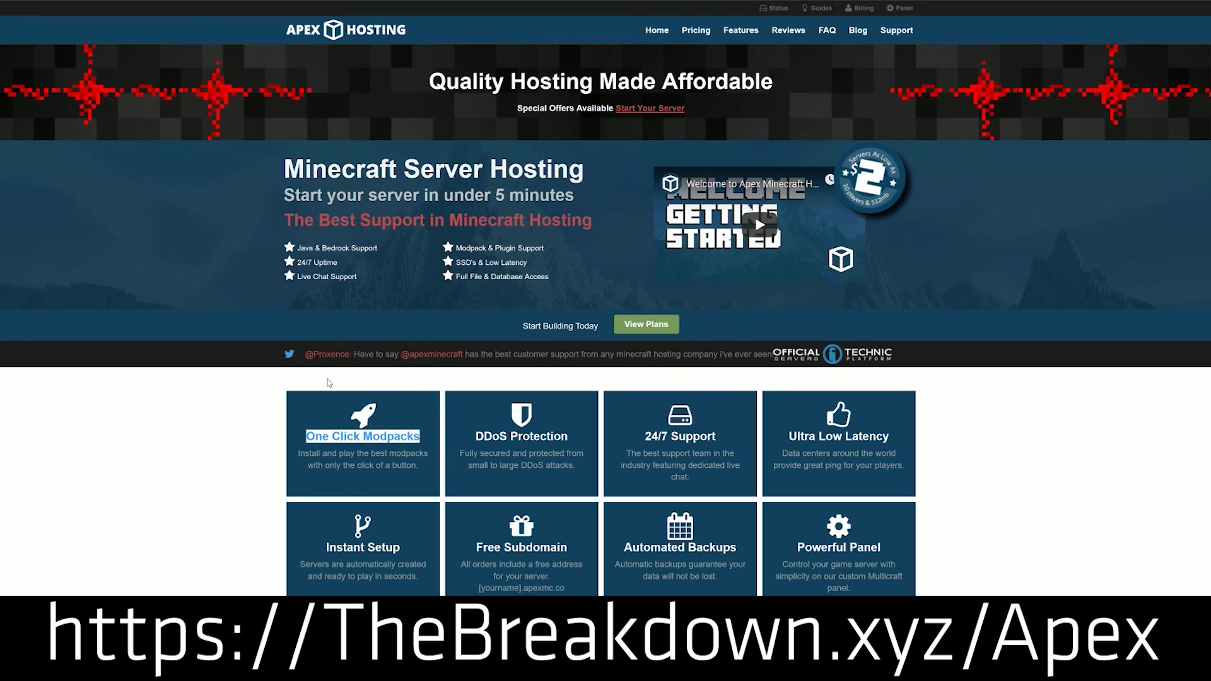
pyautogui.scroll(-10, 232, 473)
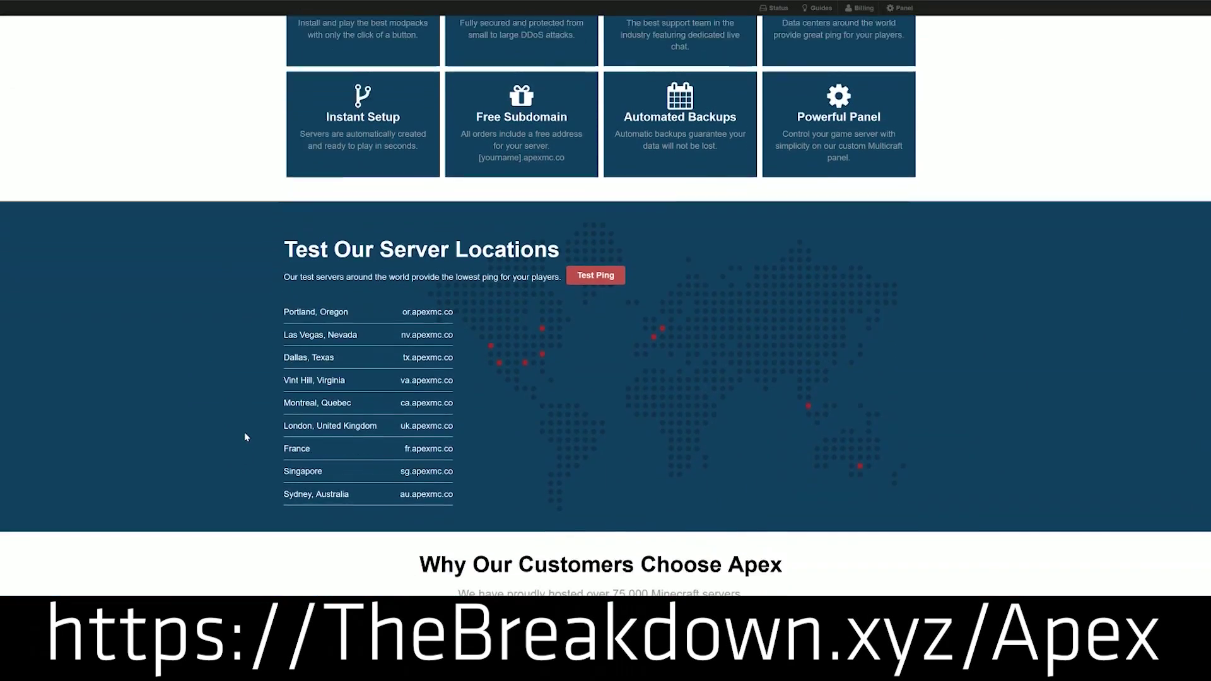
pyautogui.scroll(-1, 270, 391)
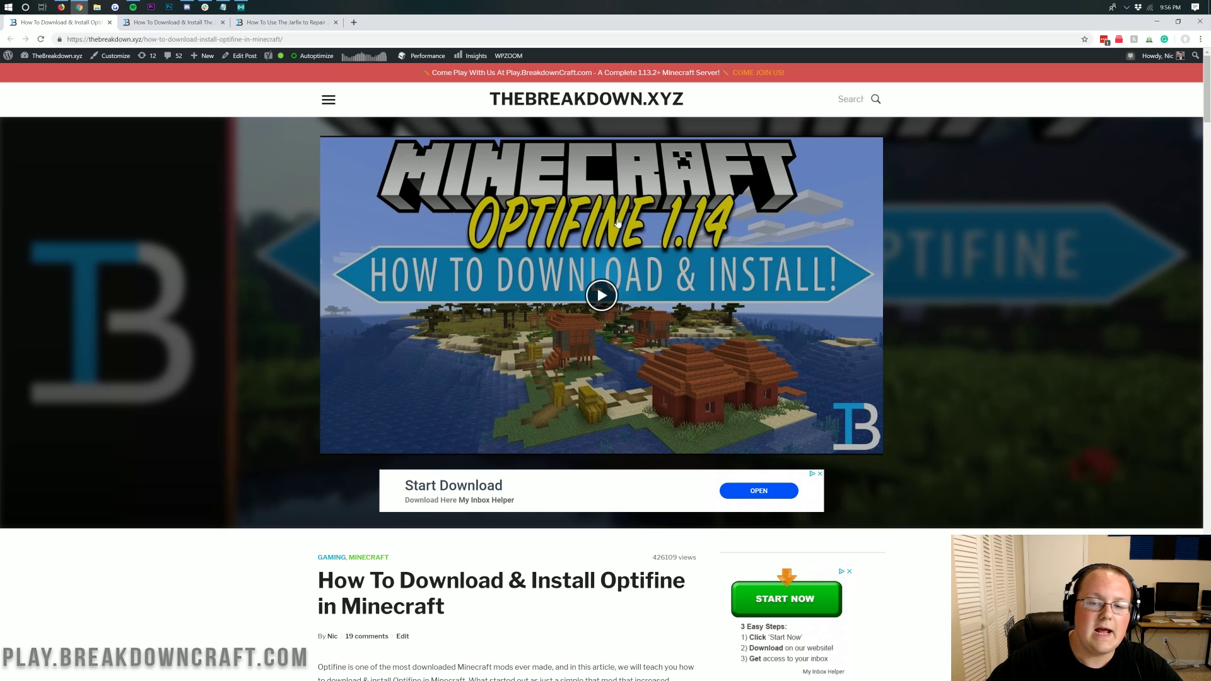
# Look through the Optifine article's download link and the illustrated steps for downloading and opening the installer
pyautogui.scroll(-9, 452, 252)
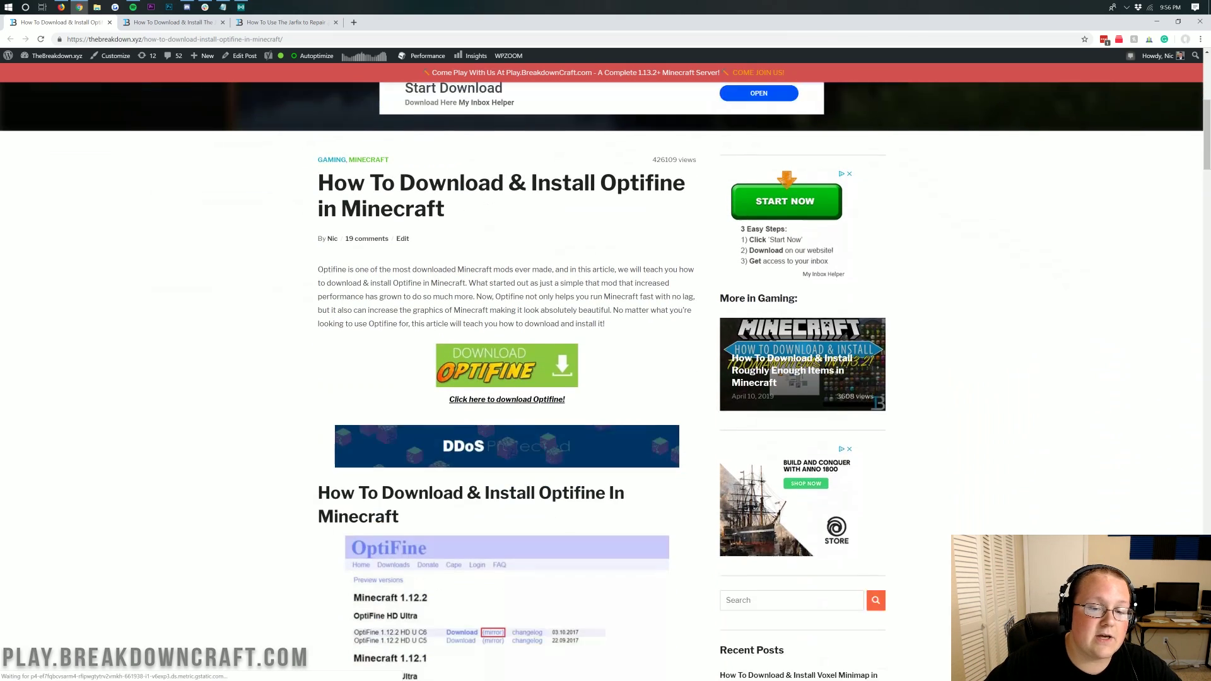
pyautogui.scroll(-5, 505, 285)
pyautogui.scroll(3, 505, 285)
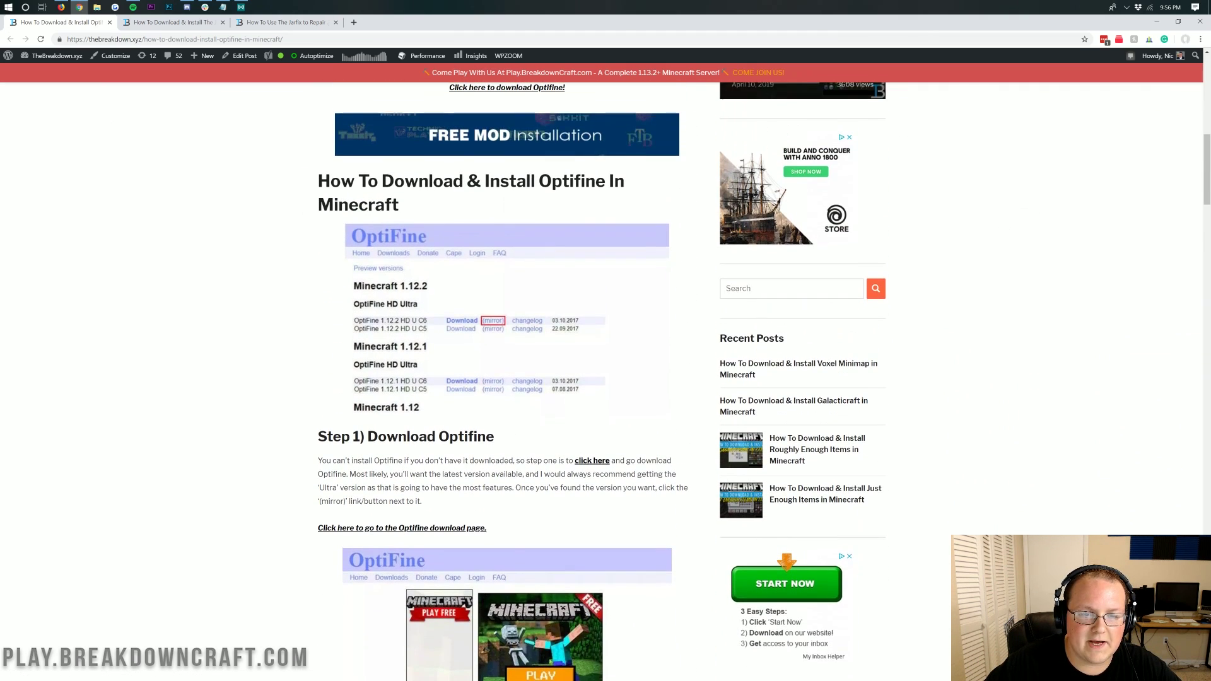
pyautogui.scroll(-1, 506, 285)
pyautogui.scroll(4, 504, 283)
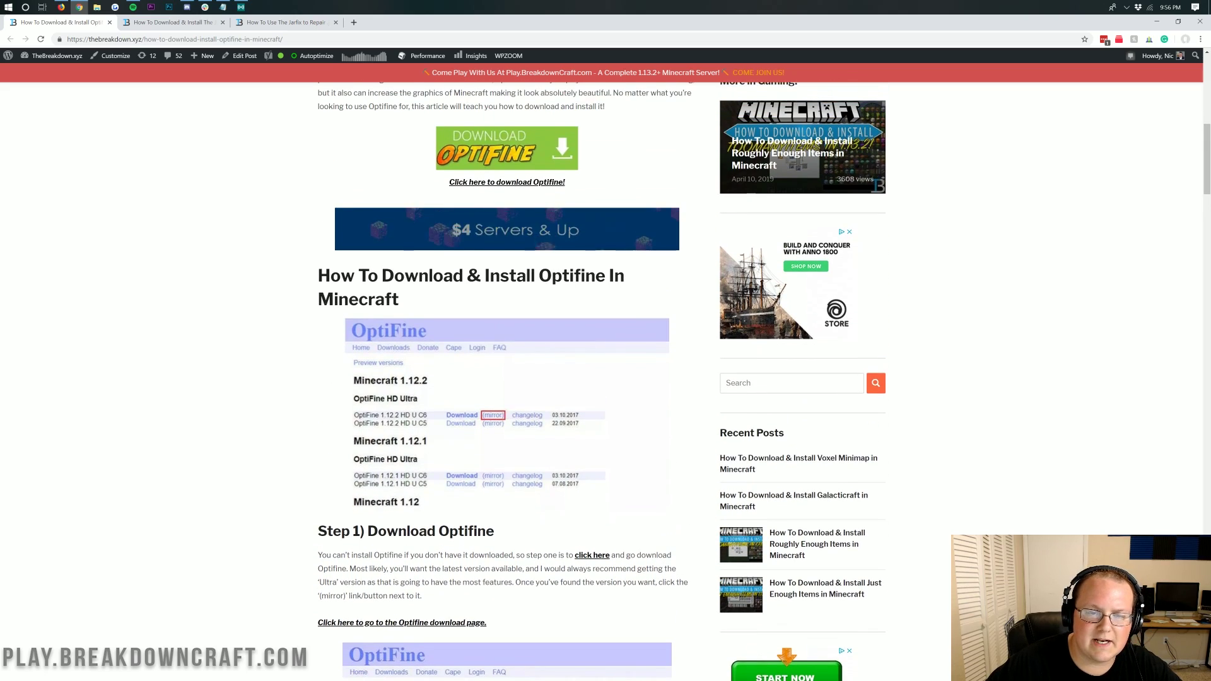
pyautogui.scroll(-16, 438, 164)
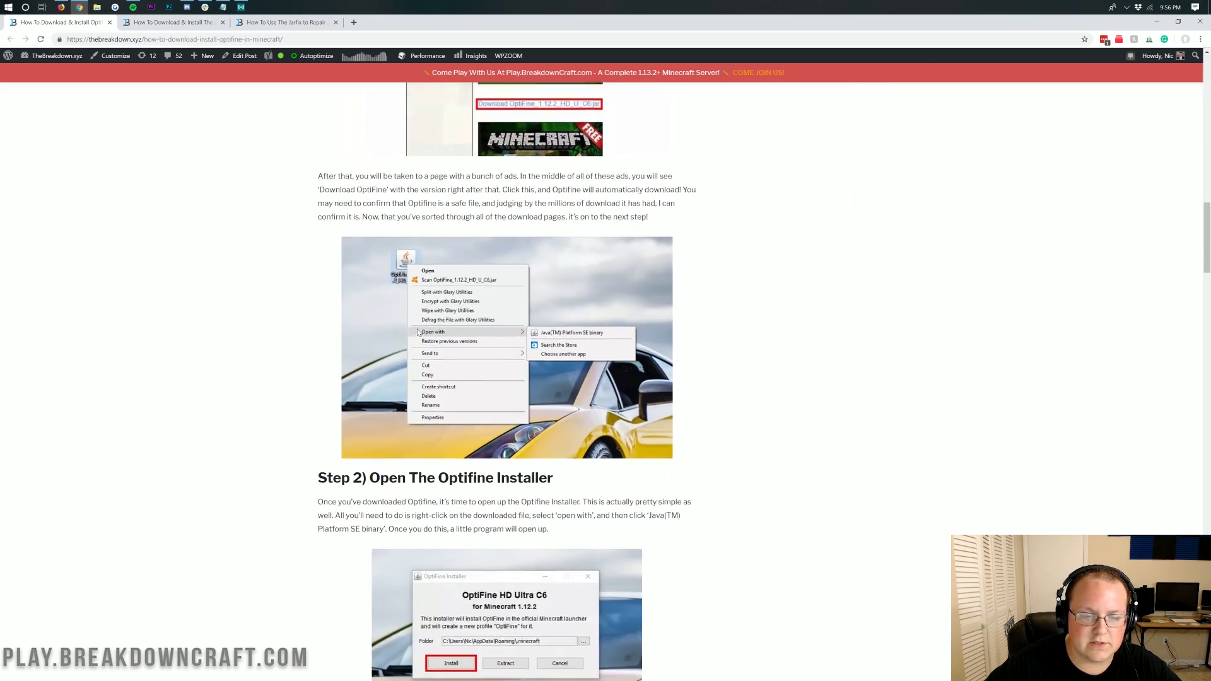
pyautogui.scroll(17, 418, 332)
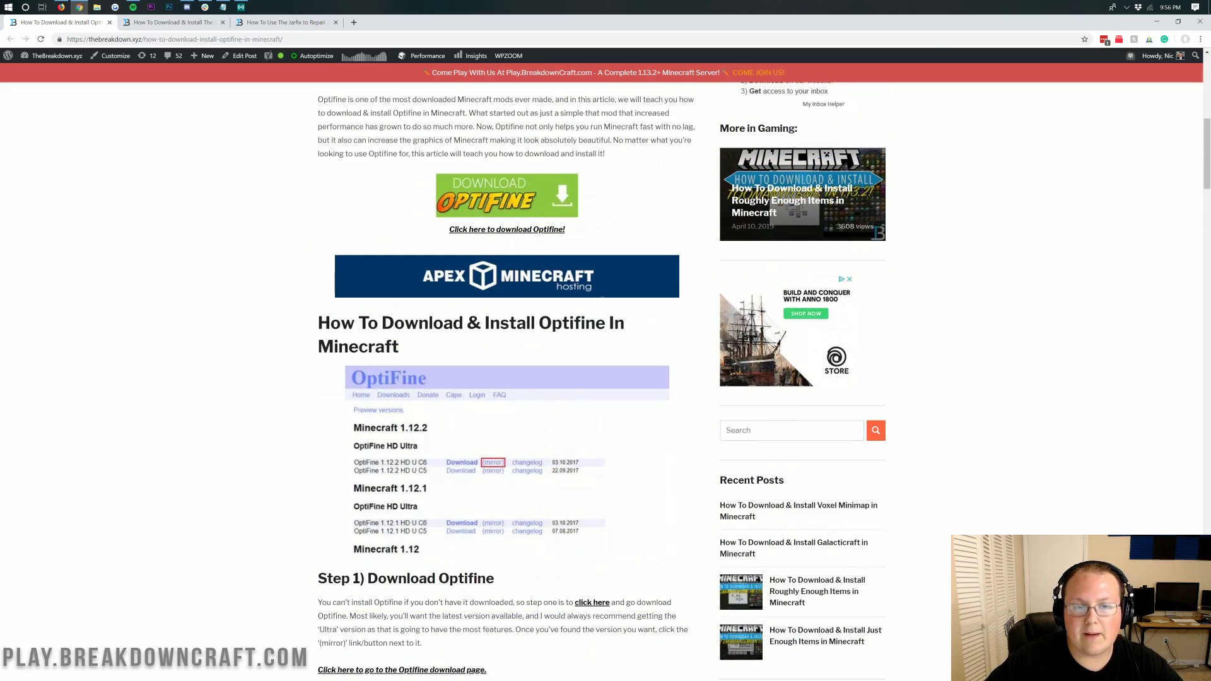
pyautogui.scroll(1, 417, 333)
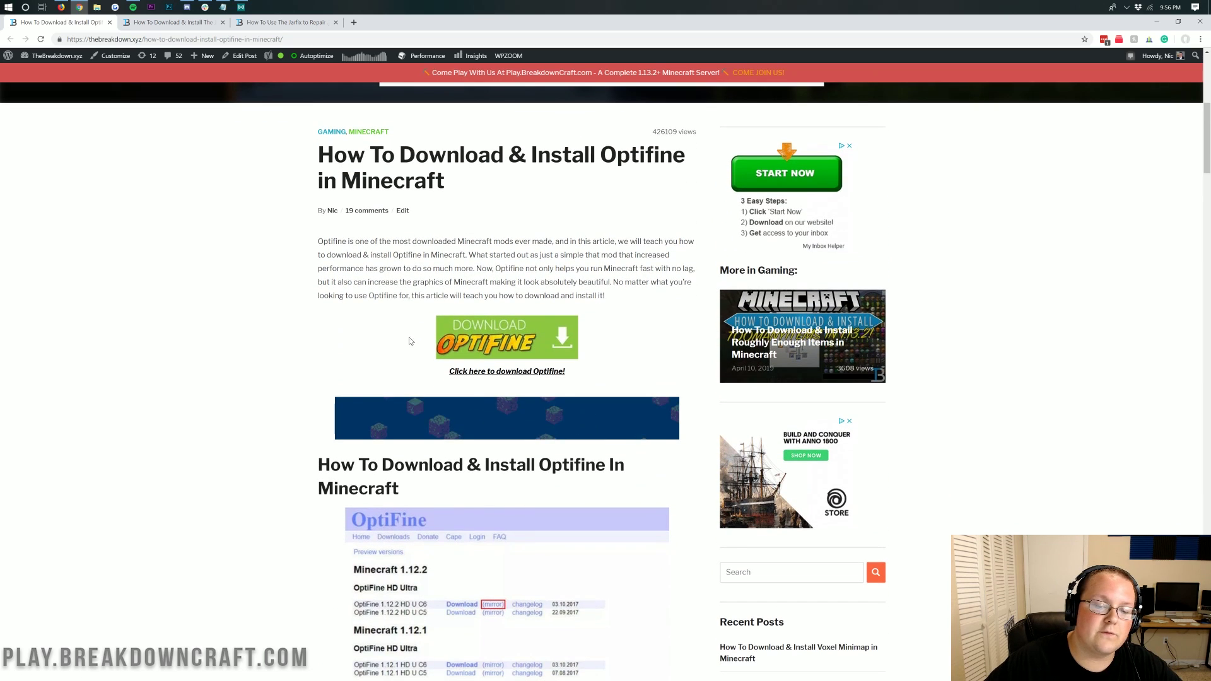
# Go to the Optifine download page from the article and expand the list of preview versions
pyautogui.click(490, 343)
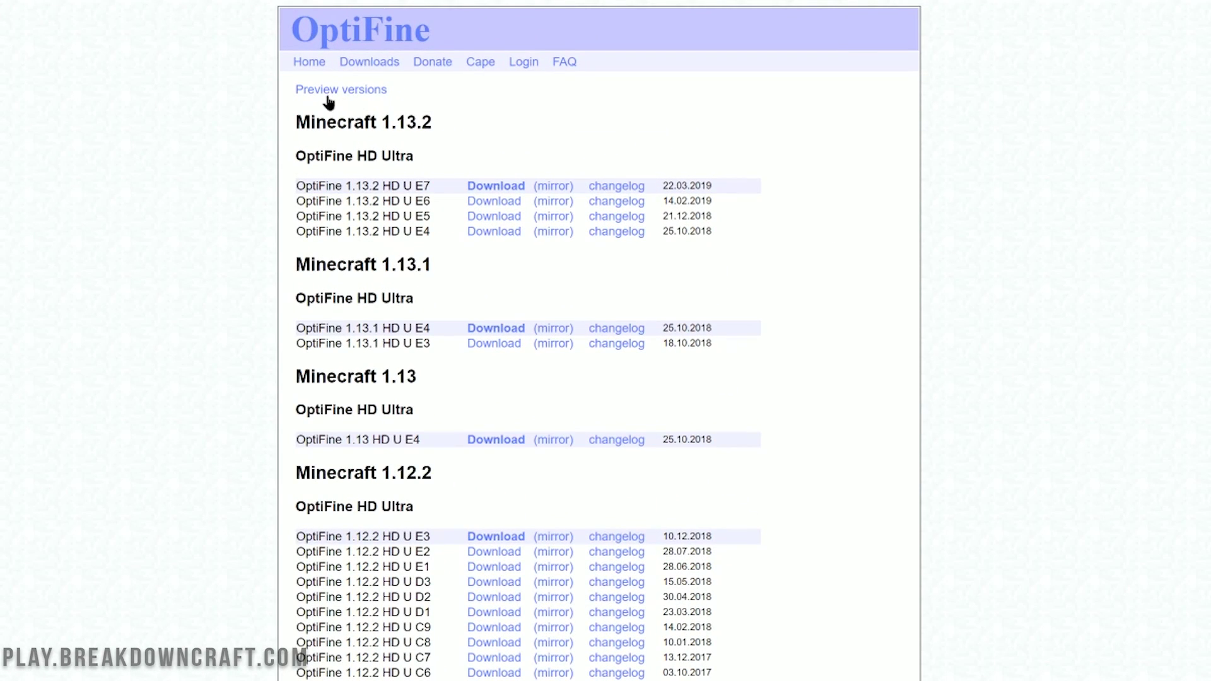
pyautogui.click(328, 94)
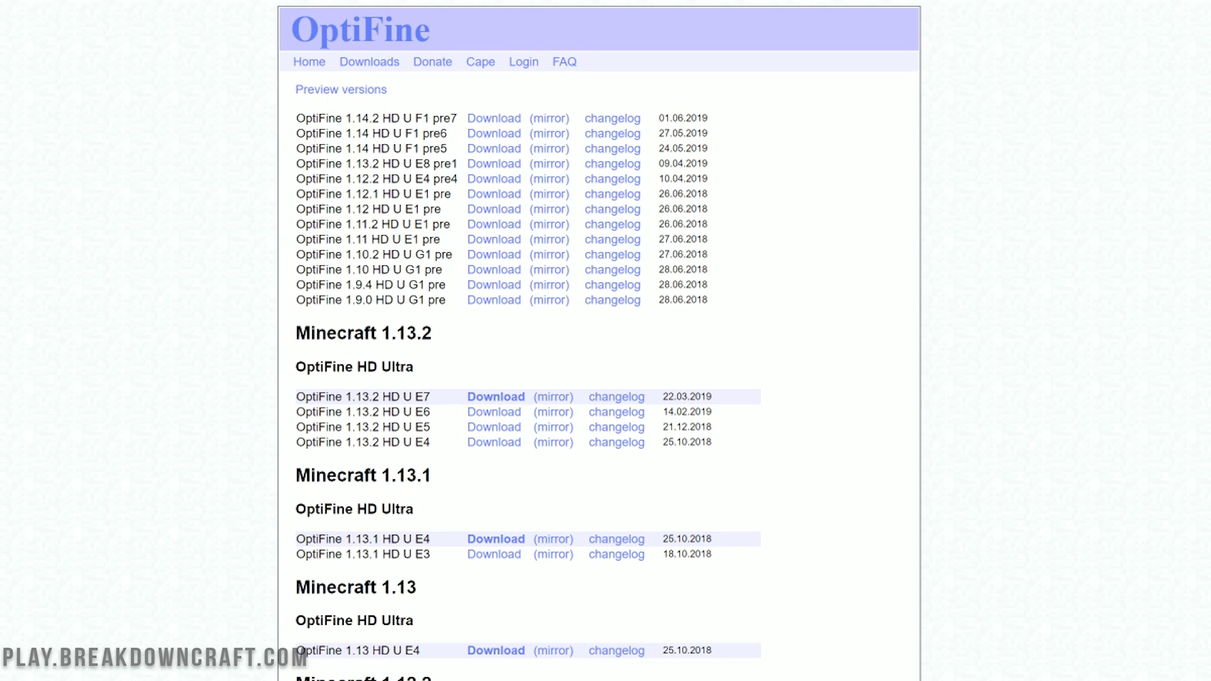
# Examine the preview versions list and its OptiFine 1.14.2 HD U F1 pre7 entry
pyautogui.moveTo(296, 118); pyautogui.dragTo(391, 118)
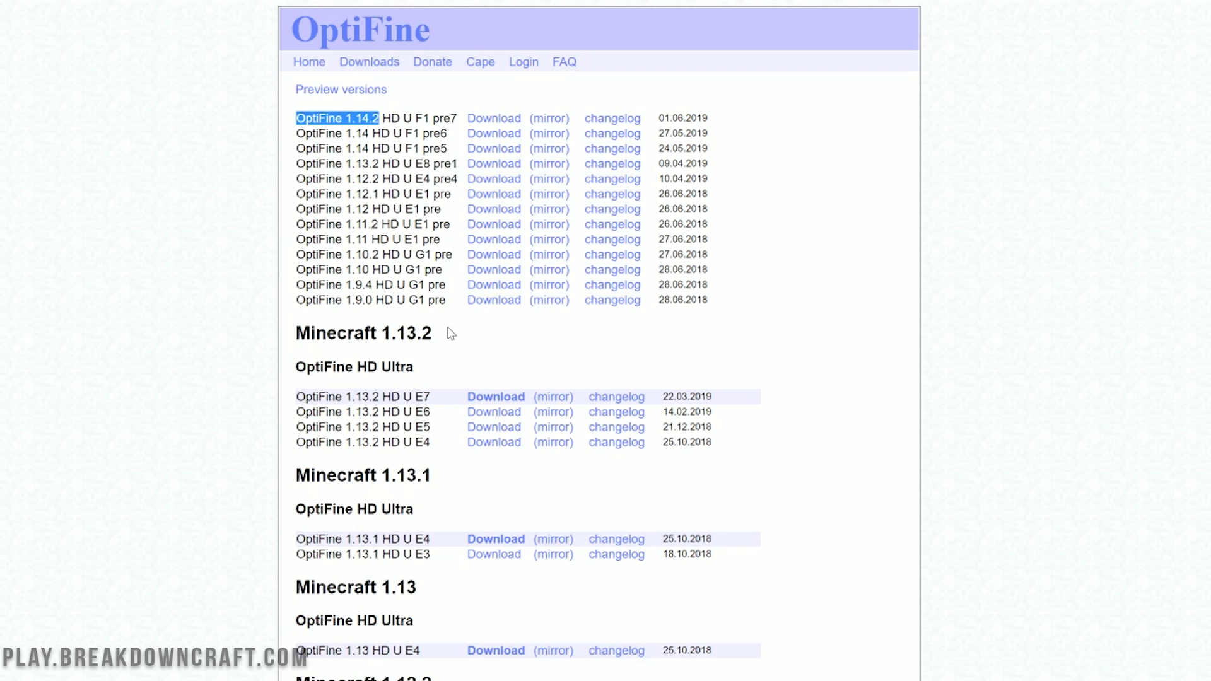
pyautogui.moveTo(451, 333); pyautogui.dragTo(296, 89)
pyautogui.click(290, 101)
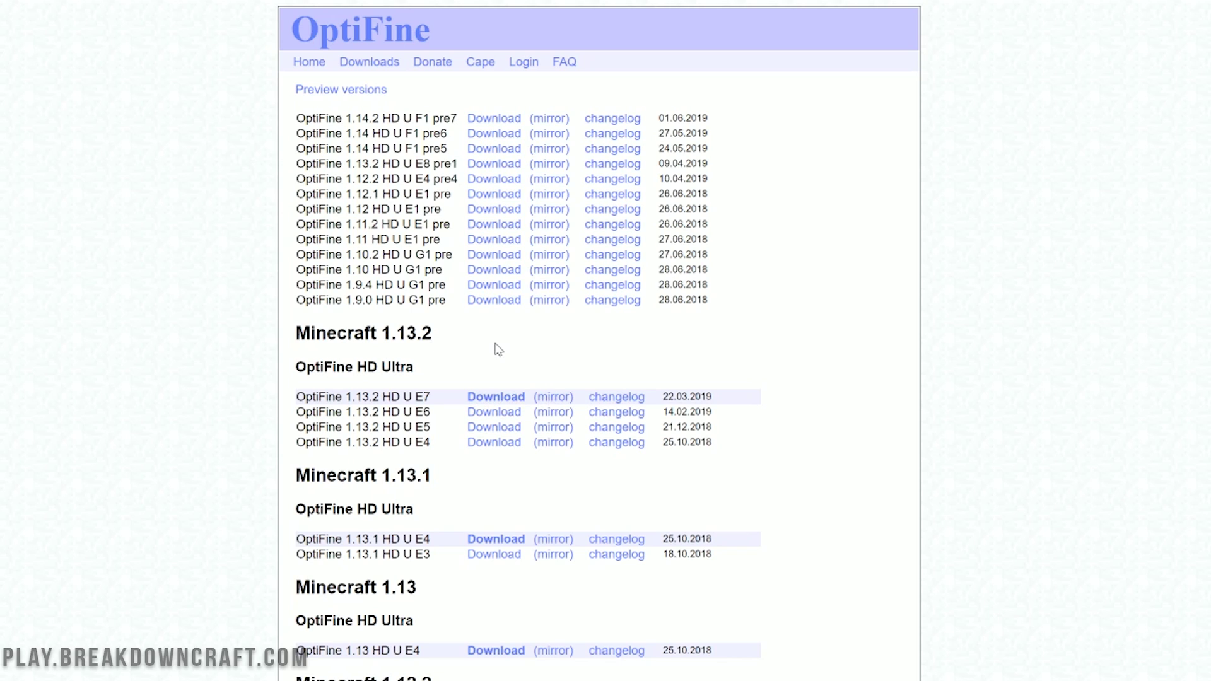
pyautogui.click(356, 91)
pyautogui.click(354, 92)
pyautogui.moveTo(292, 126); pyautogui.dragTo(381, 118)
pyautogui.click(380, 119)
pyautogui.moveTo(295, 84)
pyautogui.mouseDown()
pyautogui.moveTo(378, 119)
pyautogui.moveTo(298, 118)
pyautogui.moveTo(293, 85)
pyautogui.mouseUp()
pyautogui.click(381, 118)
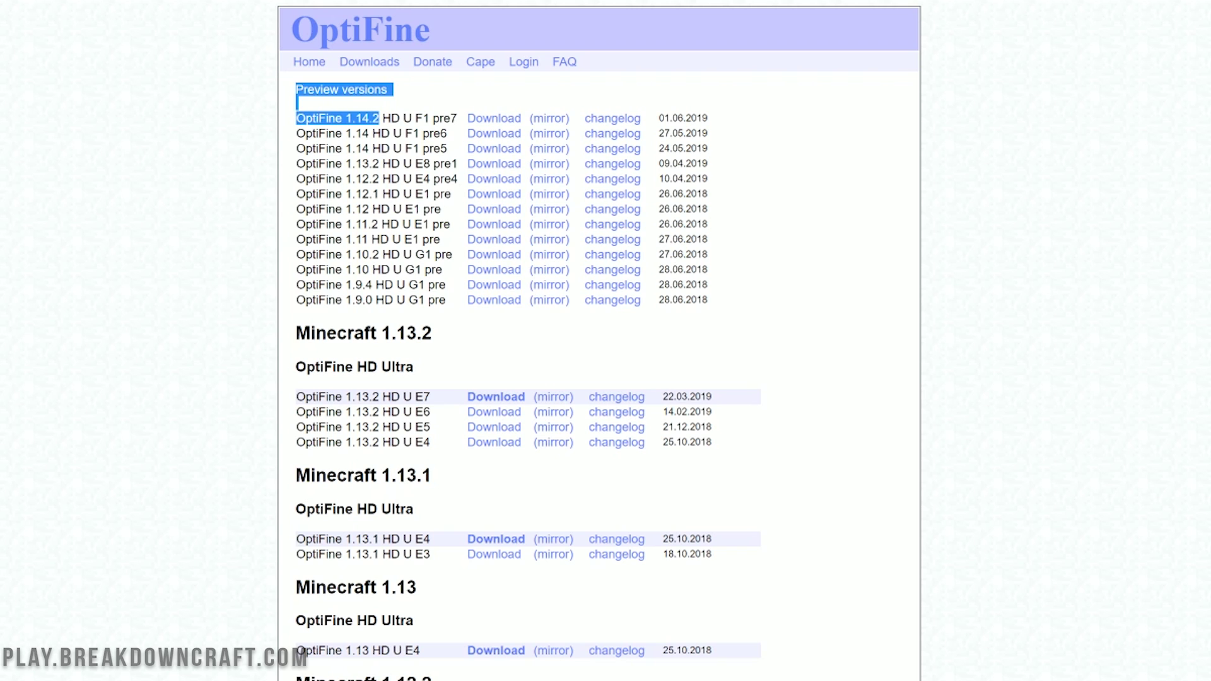
pyautogui.click(294, 85)
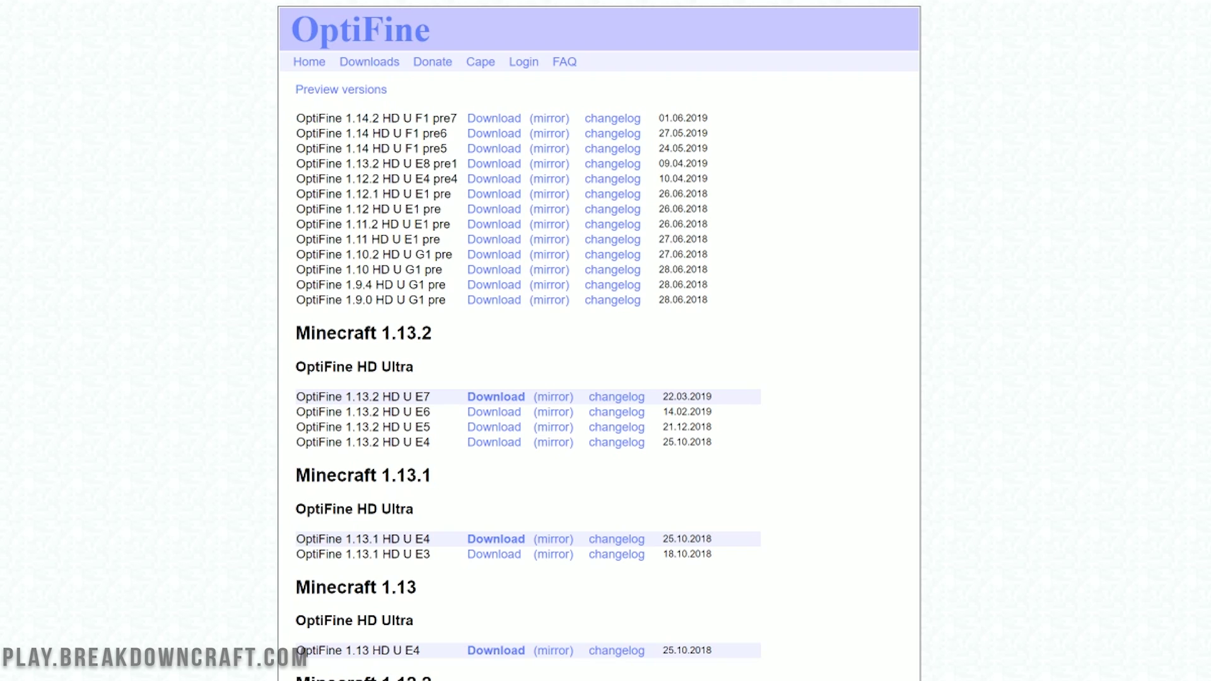
# Download preview_OptiFine_1.14.2_HD_U_F1_pre7.jar through its mirror link and keep the file despite the browser's safety prompt
pyautogui.click(541, 122)
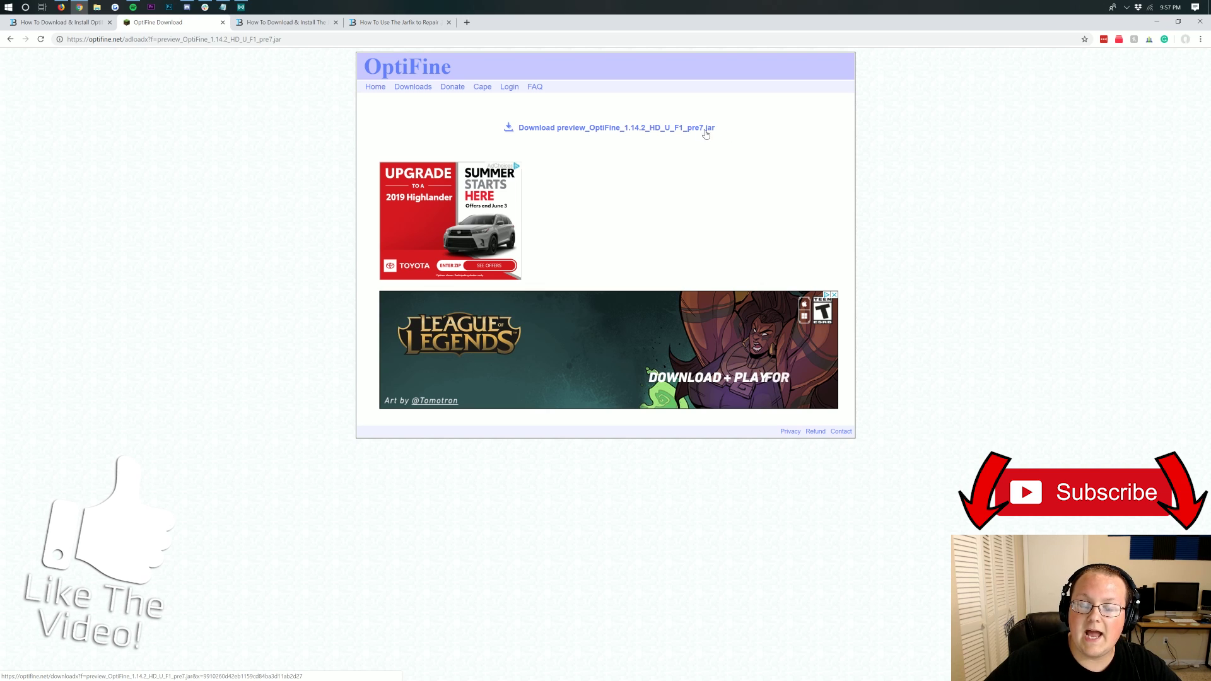
pyautogui.click(573, 129)
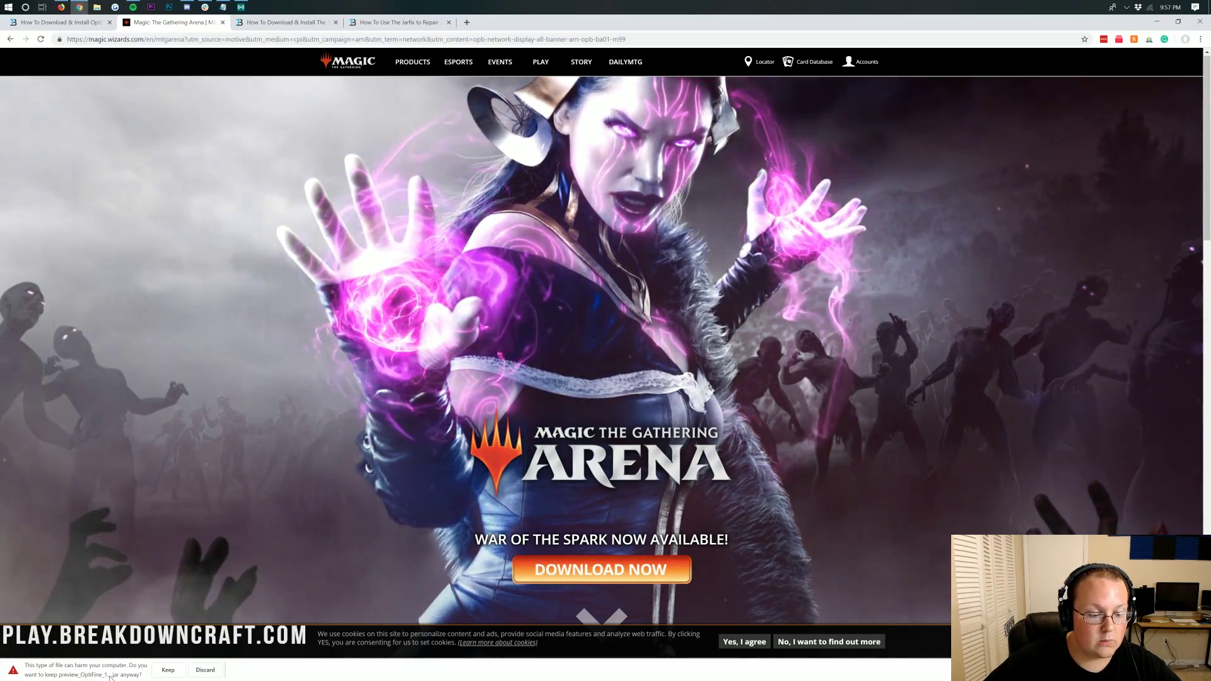
pyautogui.click(169, 670)
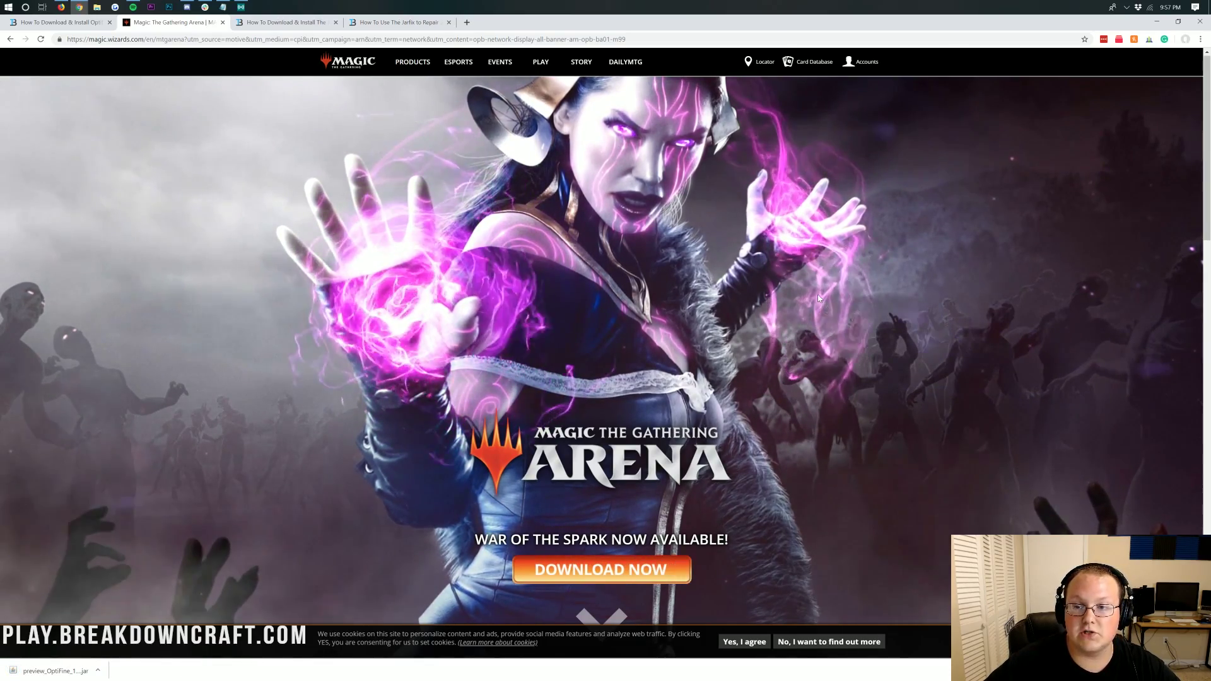
# Minimize the browser and move the OptiFine jar file to the upper middle of the desktop
pyautogui.click(1158, 23)
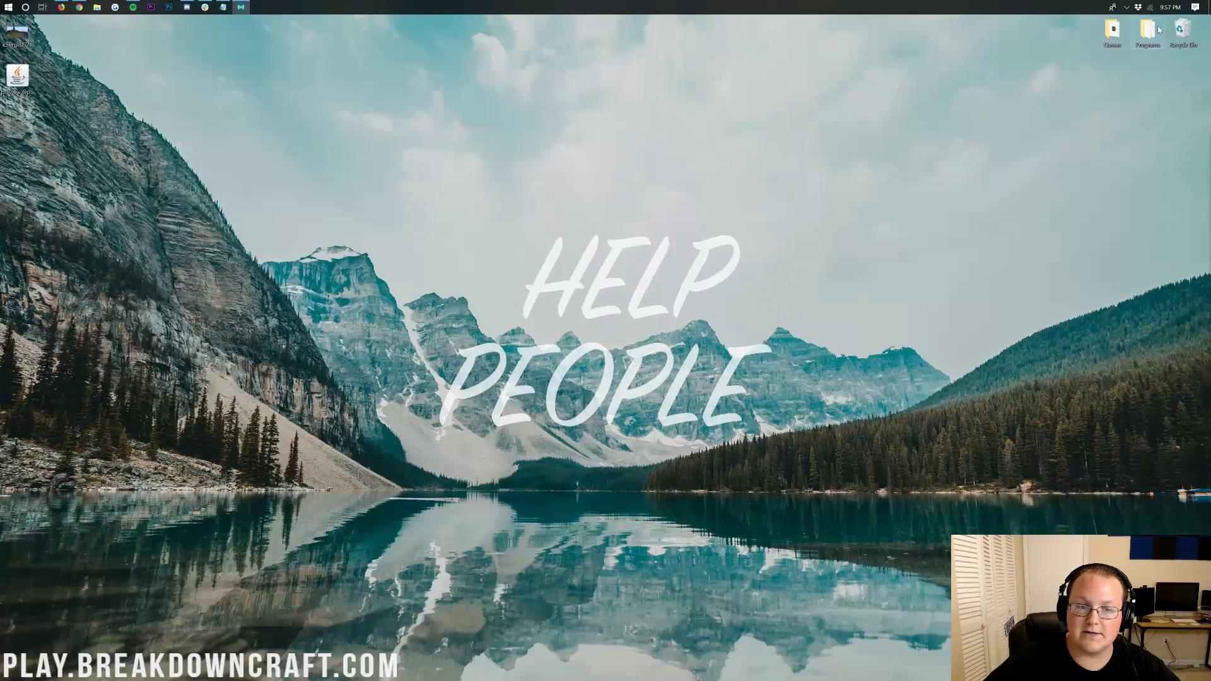
pyautogui.moveTo(17, 79); pyautogui.dragTo(588, 167)
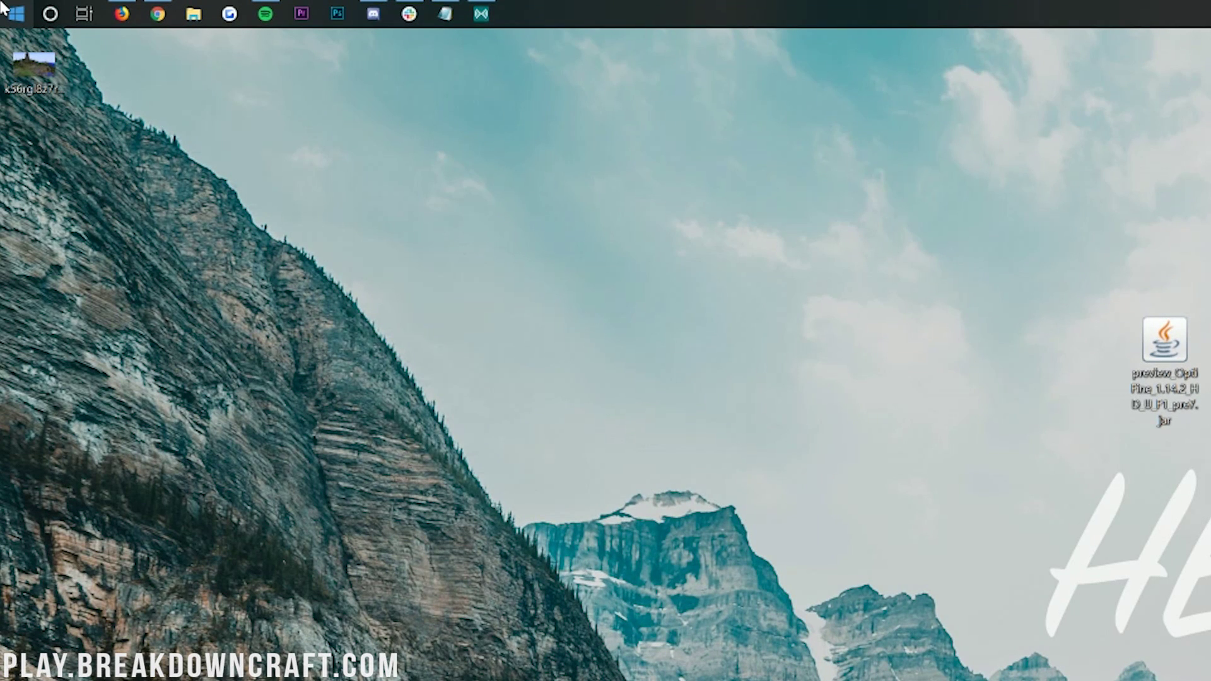
# Search Windows for "downloads", view the Downloads folder, and close its window
pyautogui.click(3, 6)
pyautogui.write('downloads')
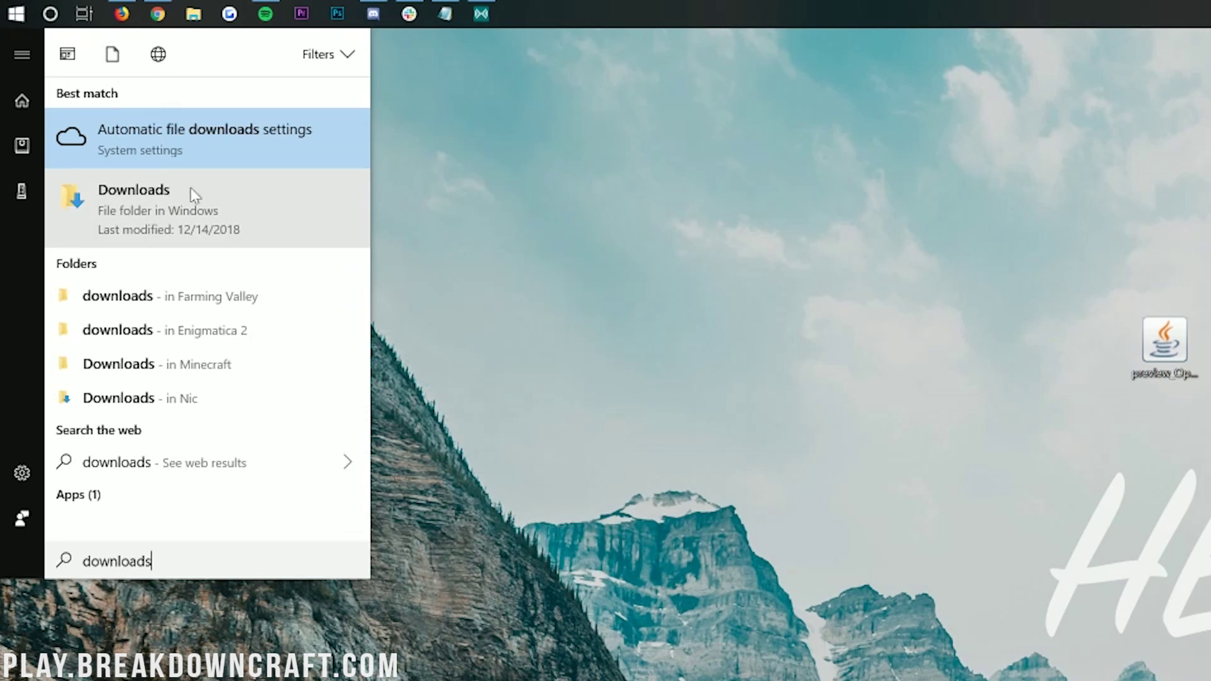
pyautogui.click(104, 196)
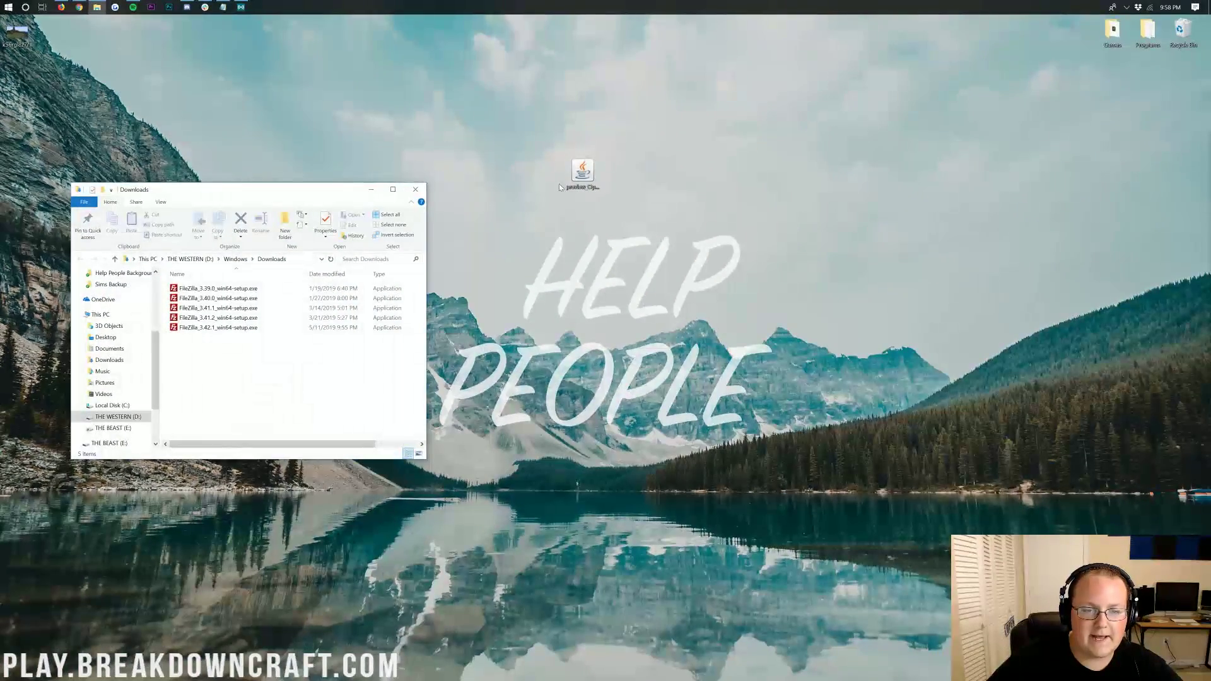
pyautogui.moveTo(308, 193); pyautogui.dragTo(585, 75)
pyautogui.click(721, 187)
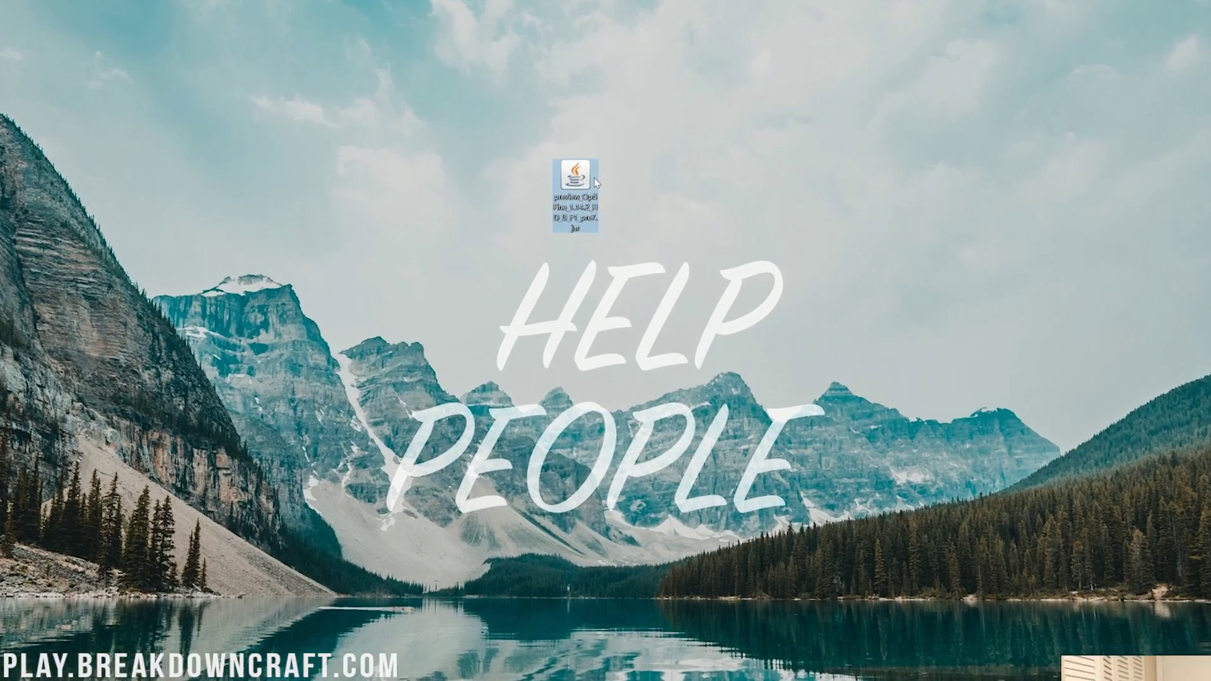
# Check the Java(TM) Platform SE binary option for opening the OptiFine jar file on the desktop
pyautogui.rightClick(595, 77)
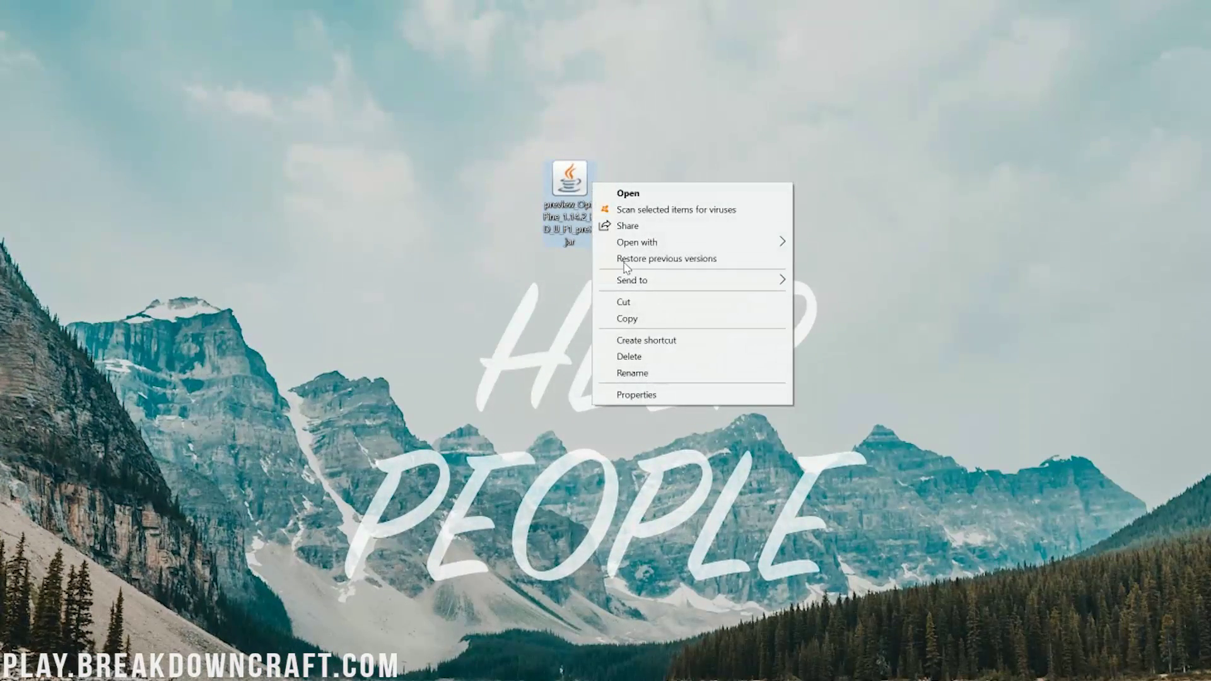
pyautogui.moveTo(663, 244)
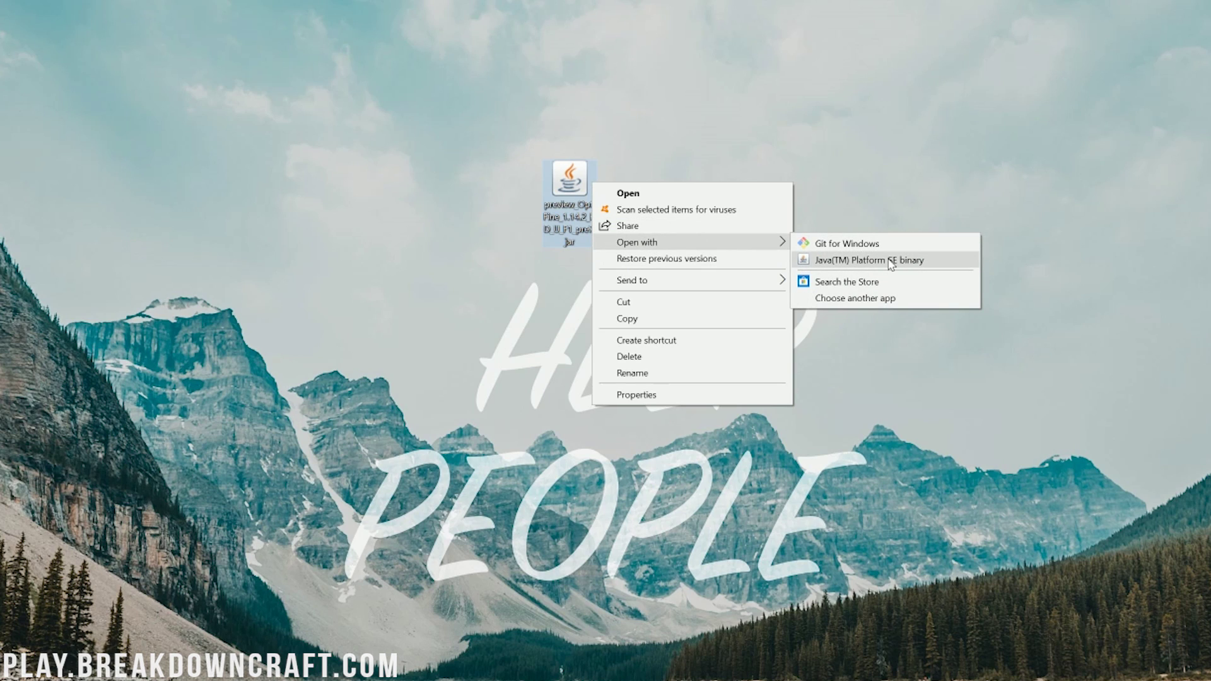
pyautogui.click(738, 103)
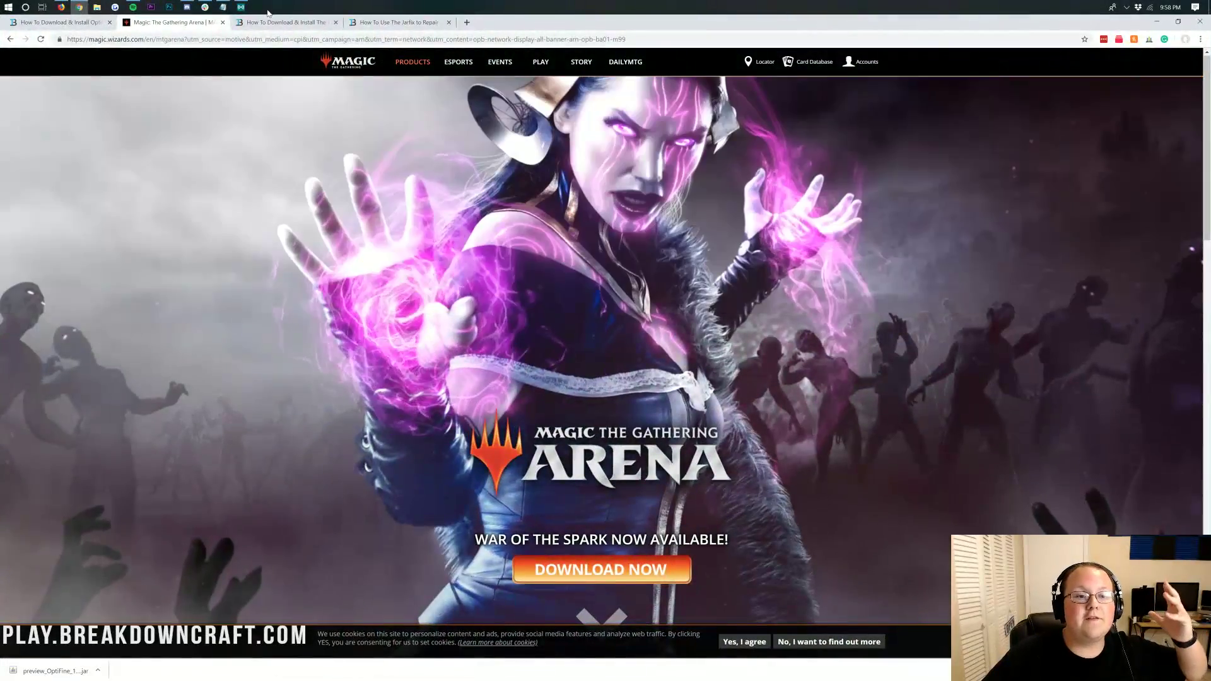
# View the article on downloading and installing the Java SE Development Kit in the browser
pyautogui.click(273, 22)
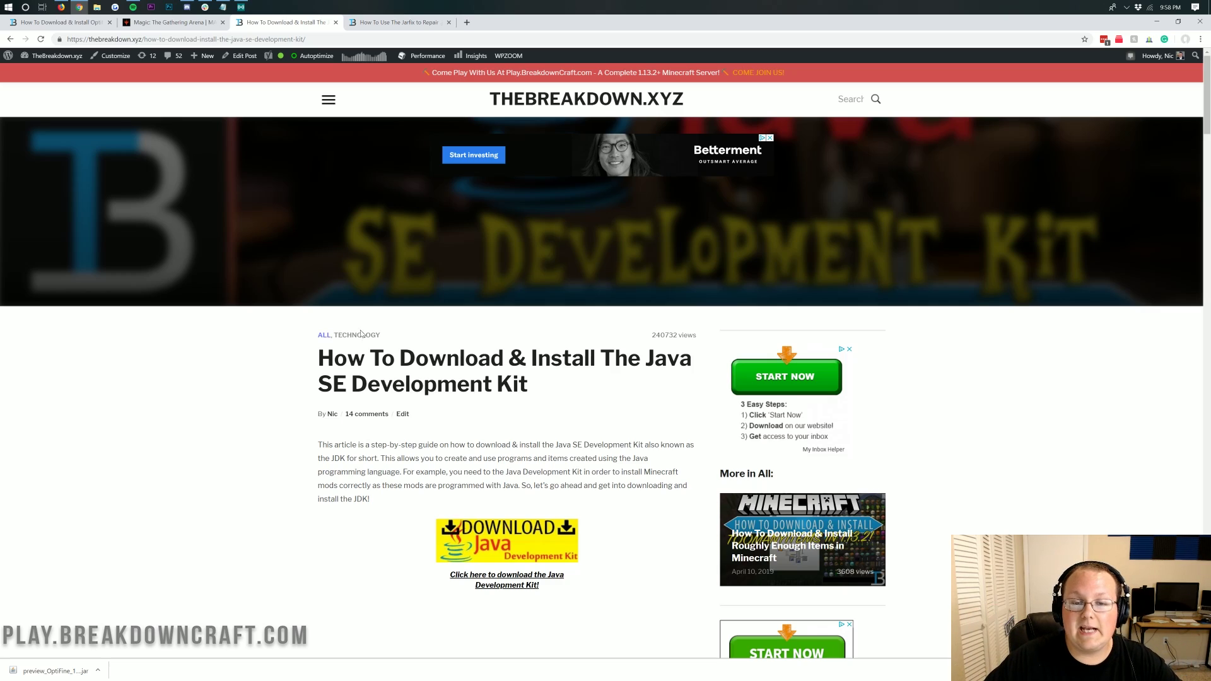
pyautogui.scroll(-15, 422, 311)
pyautogui.scroll(15, 486, 303)
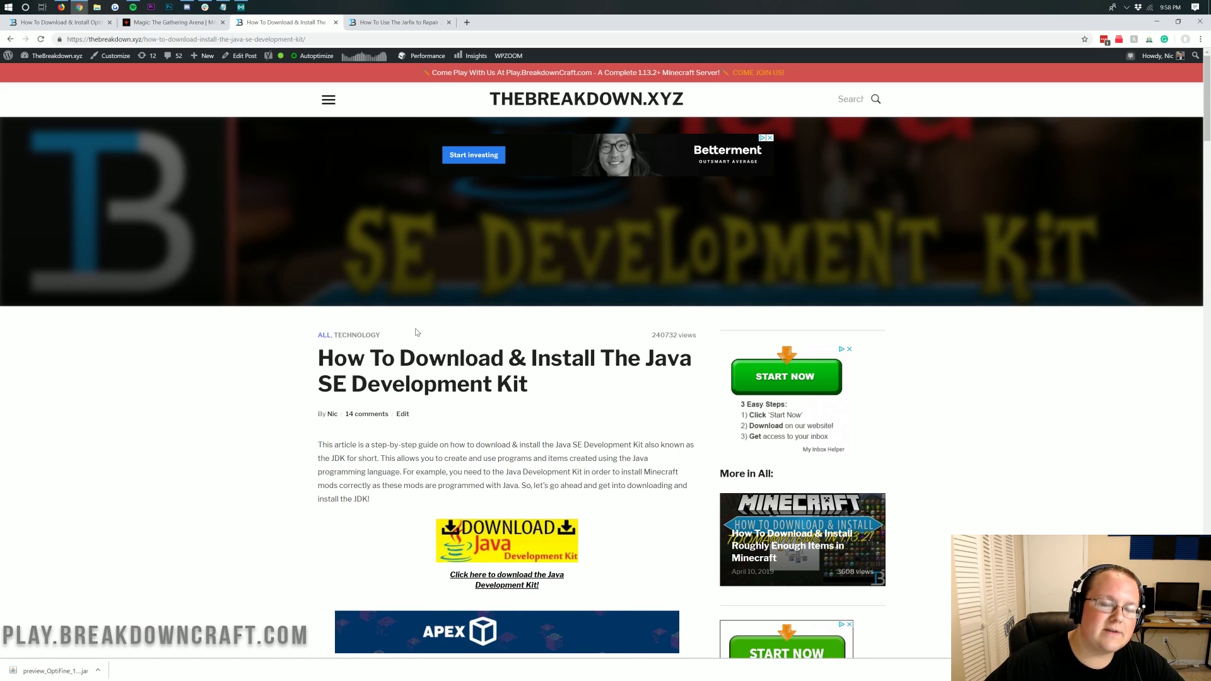
# View the article on using the Jarfix to repair .jar files and its download link
pyautogui.click(401, 19)
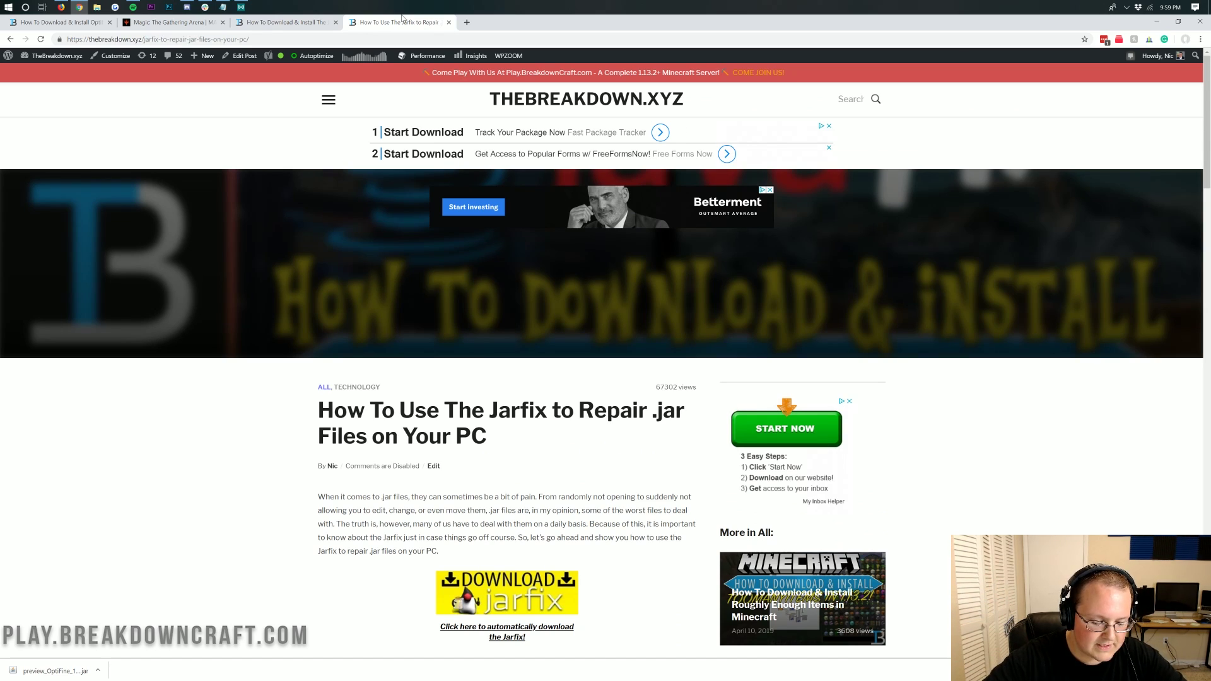
pyautogui.scroll(-5, 480, 353)
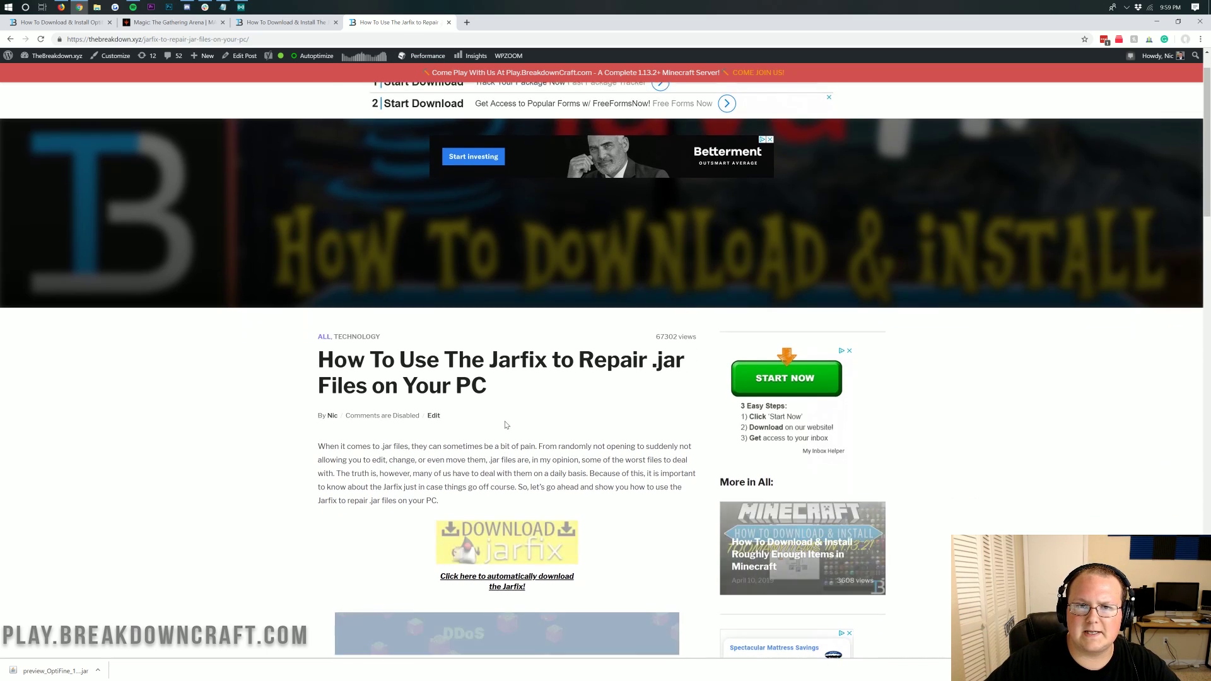
pyautogui.scroll(4, 505, 425)
pyautogui.scroll(1, 505, 425)
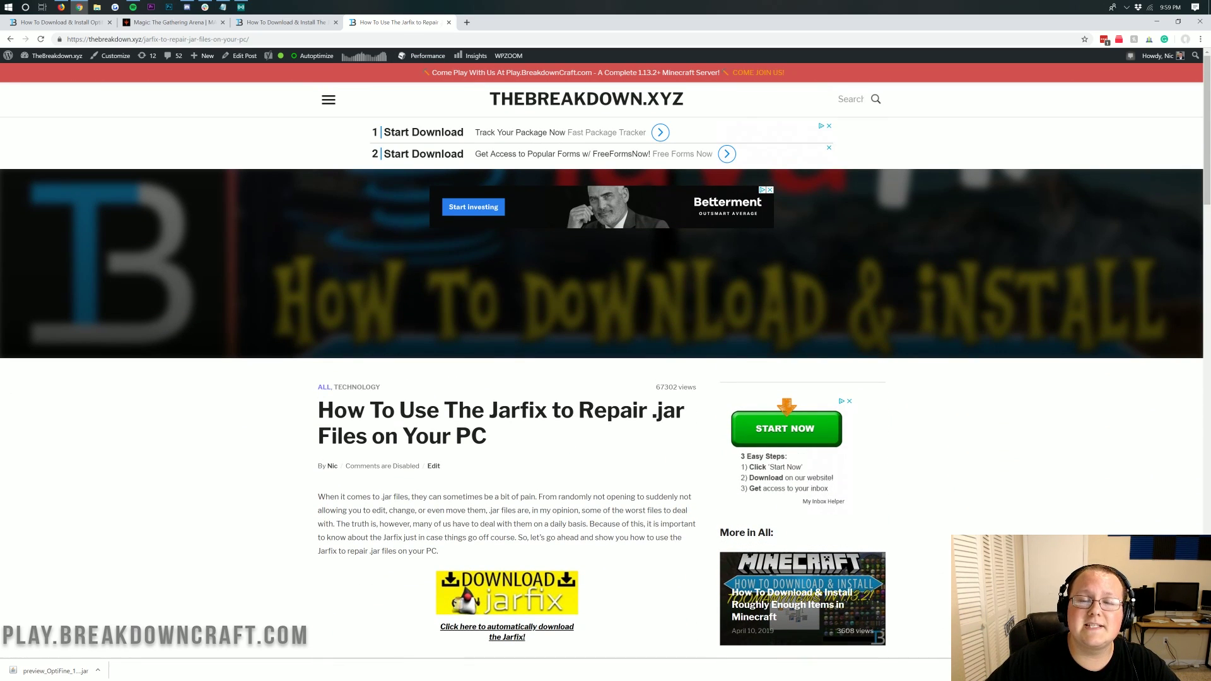
# Open the OptiFine jar file on the desktop with Java and install OptiFine HD Ultra F1 pre7 for Minecraft 1.14.2
pyautogui.click(1160, 23)
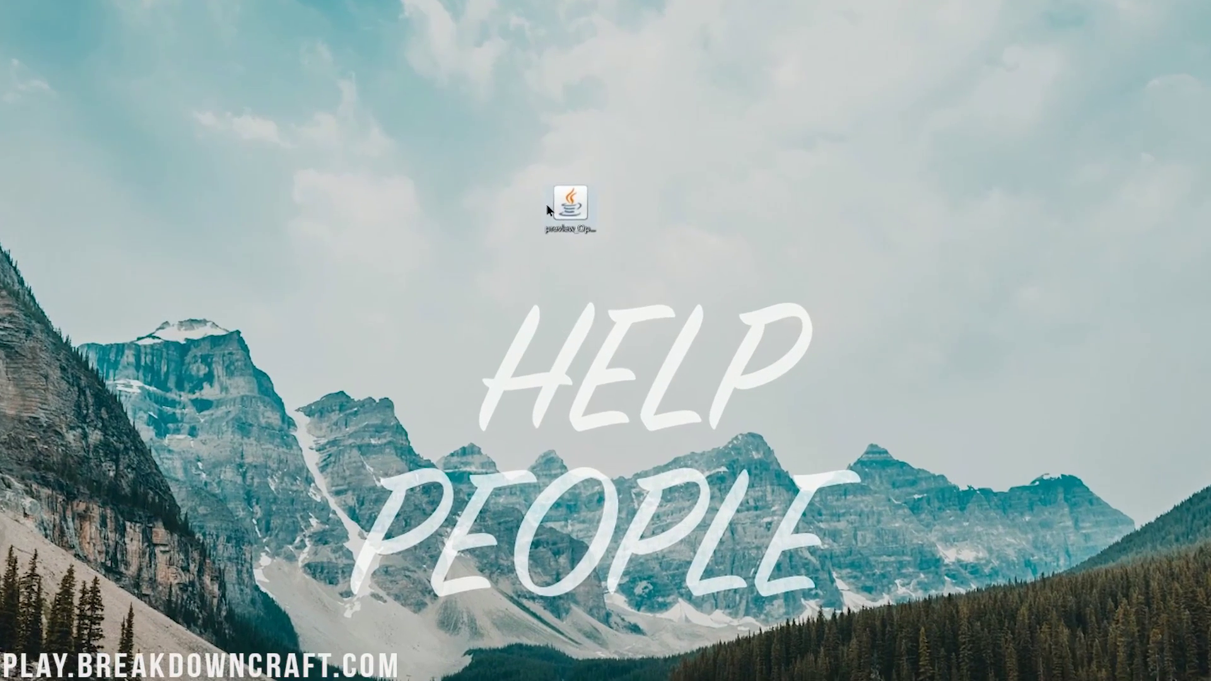
pyautogui.rightClick(562, 175)
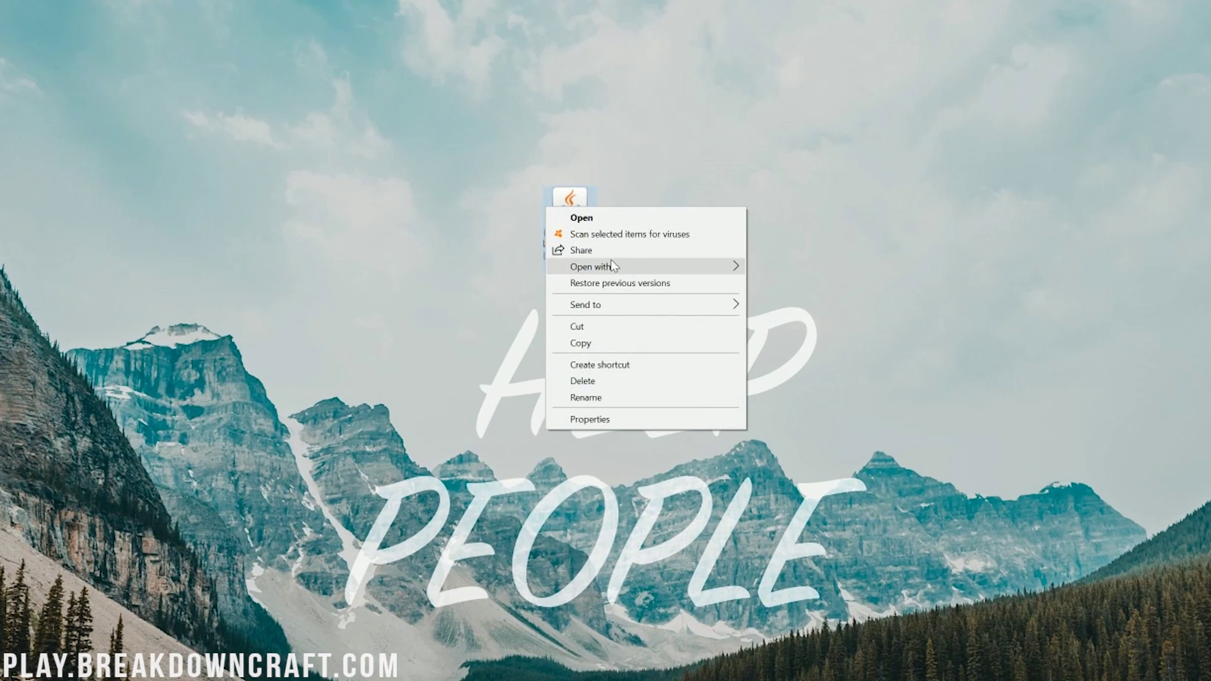
pyautogui.moveTo(611, 261)
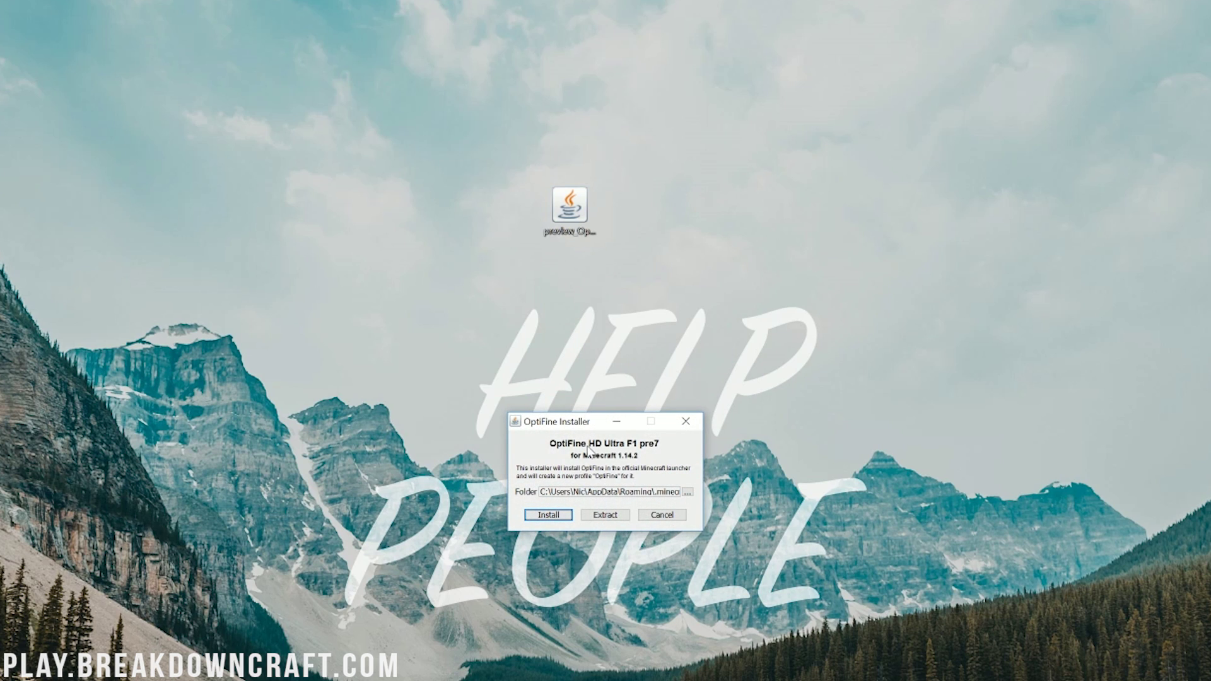
pyautogui.click(553, 519)
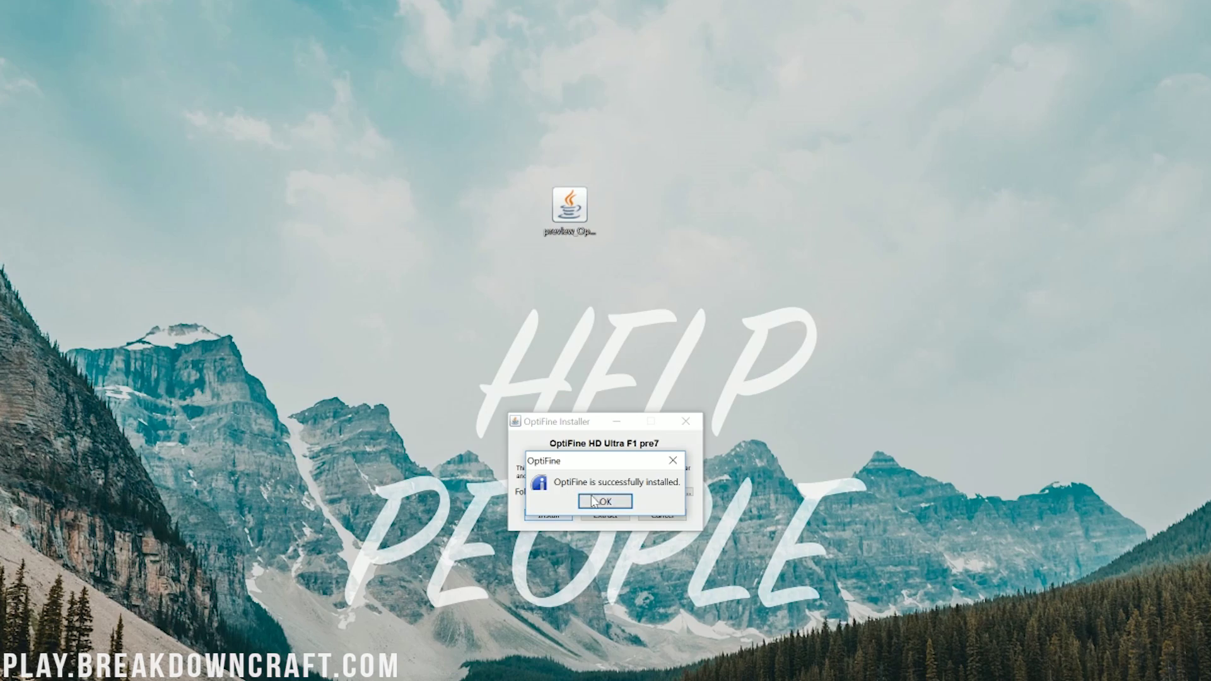
pyautogui.click(605, 501)
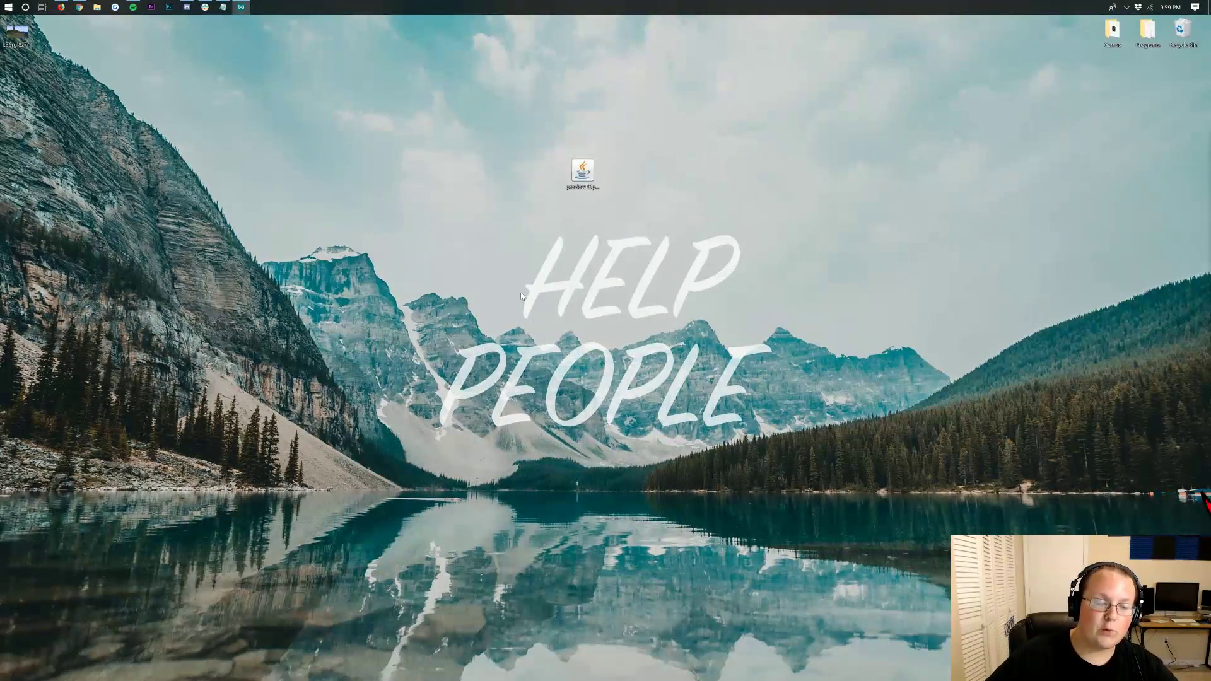
# Search Windows for "minecraft", open the Minecraft Launcher and move its window near the middle of the desktop
pyautogui.click(7, 7)
pyautogui.click(8, 7)
pyautogui.write('minecraft')
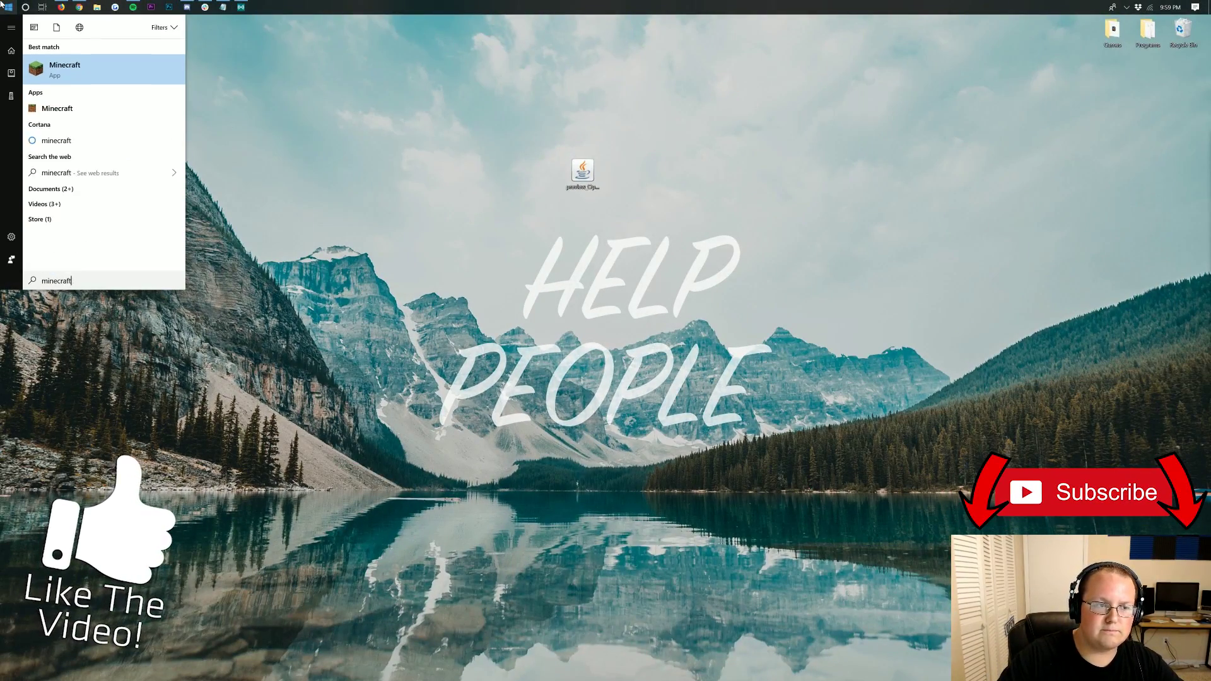
pyautogui.press('Return')
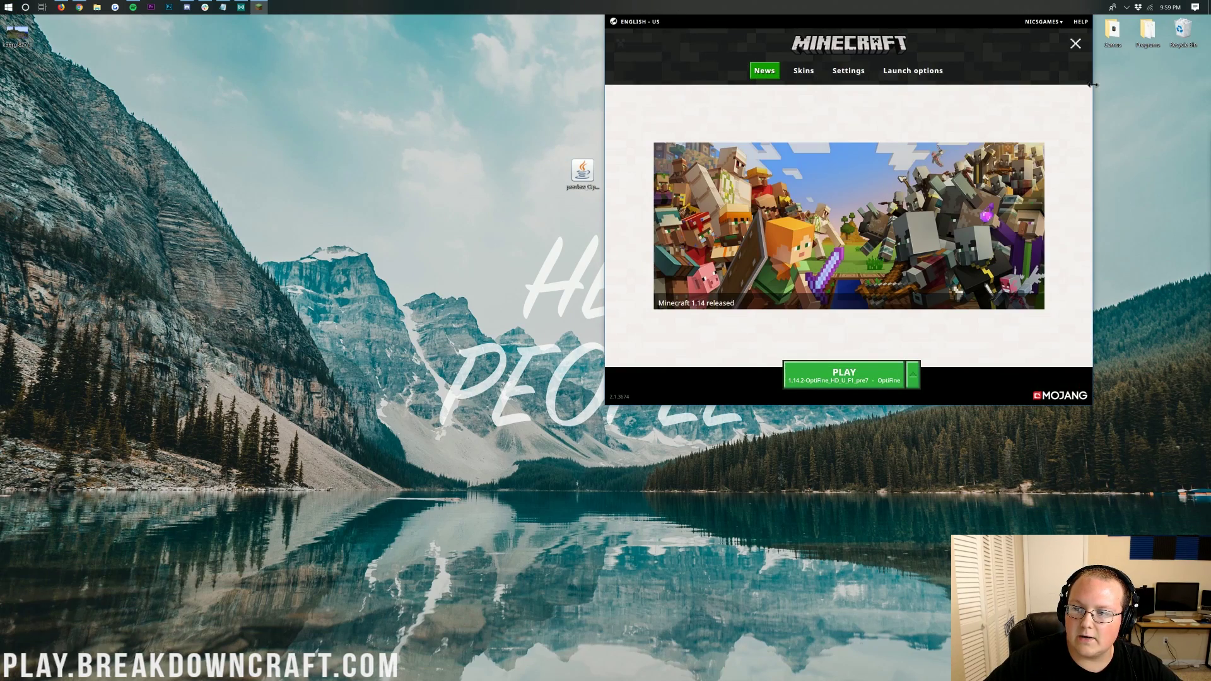
pyautogui.moveTo(875, 21); pyautogui.dragTo(594, 46)
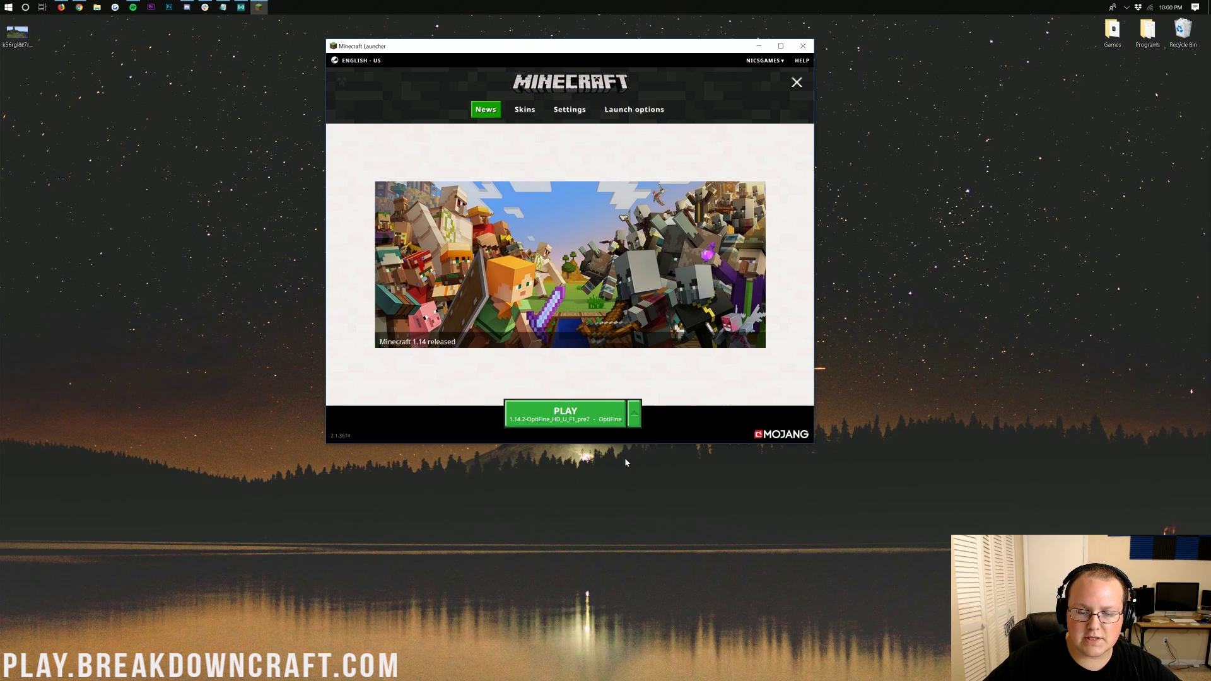
# Select the OptiFine profile 1.14.2-OptiFine_HD_U_F1_pre7 for launch, and hide and show the launcher's navigation bar
pyautogui.click(635, 421)
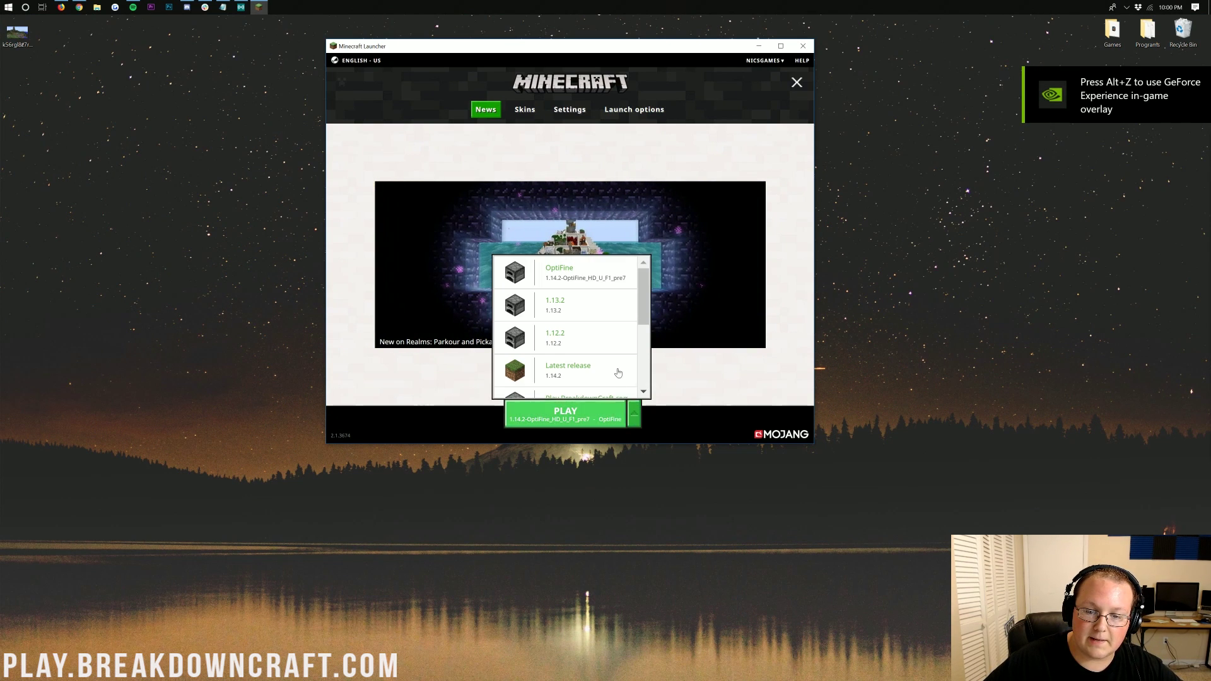
pyautogui.click(561, 284)
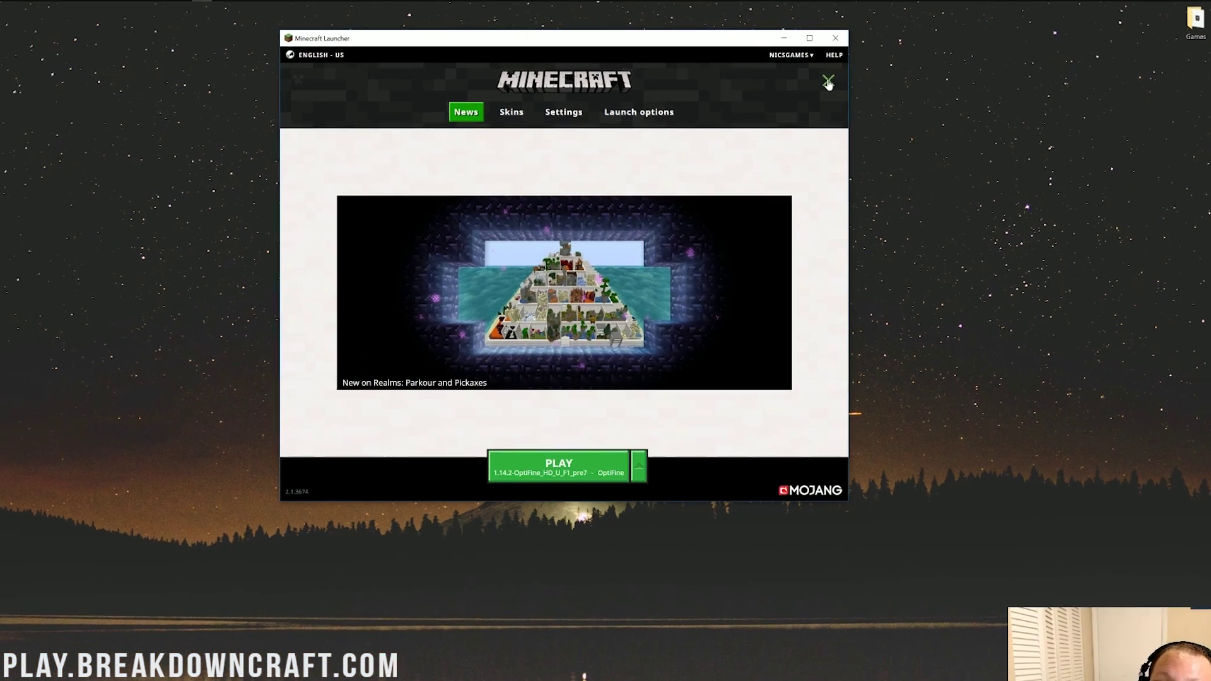
pyautogui.click(828, 82)
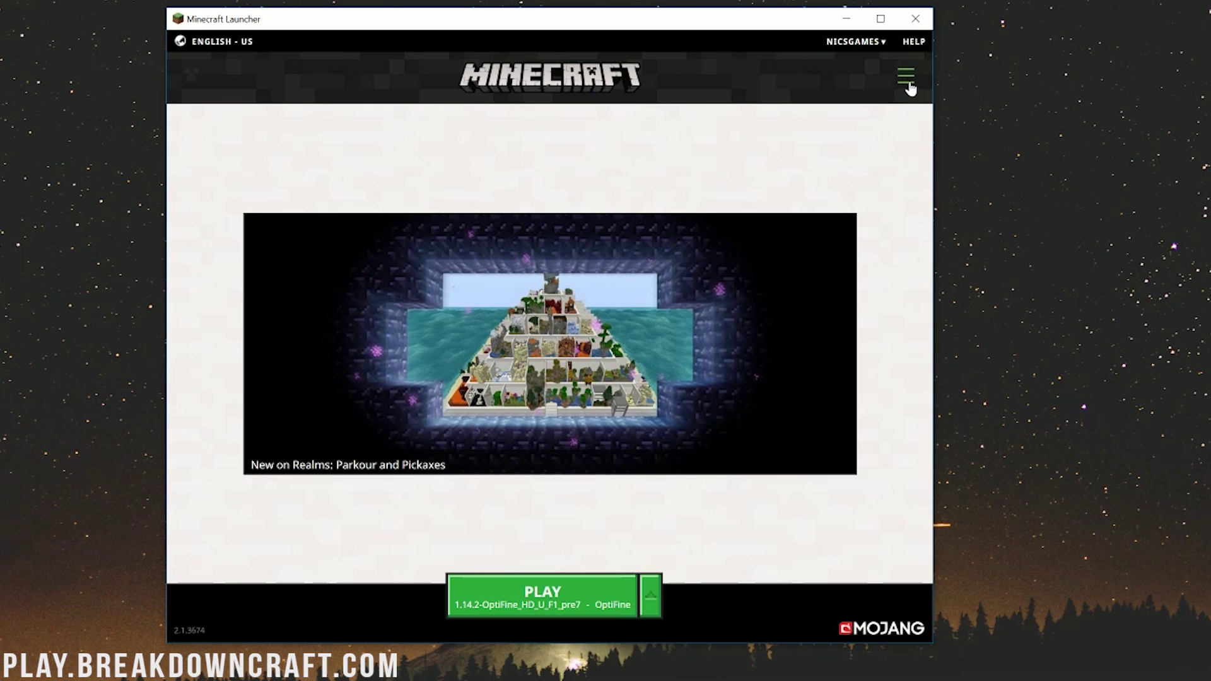
pyautogui.click(908, 85)
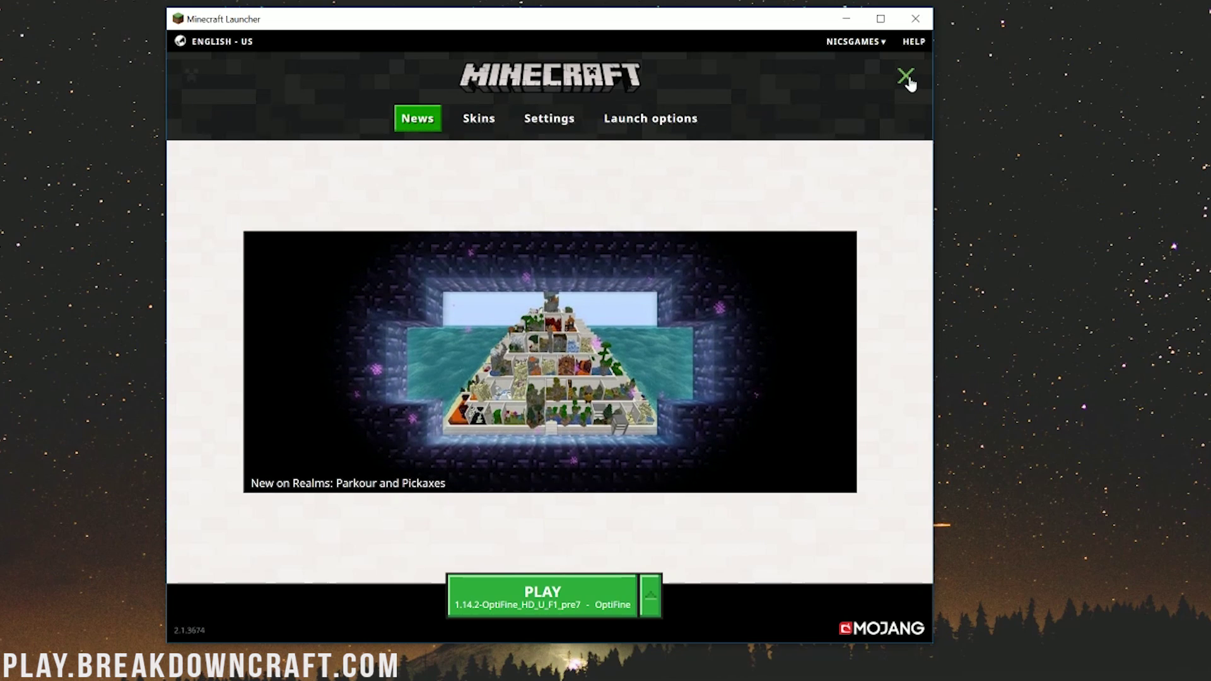
# Add a new launch configuration named "Play.BreakdownCraft.com" in the launch options
pyautogui.click(647, 126)
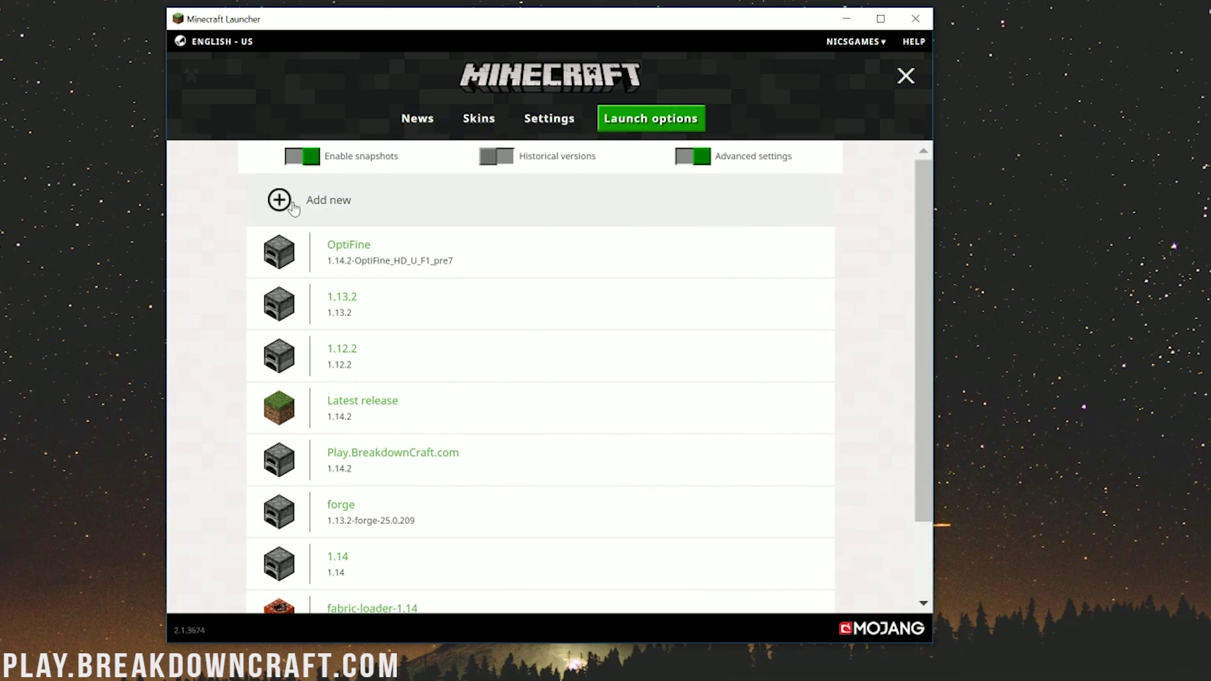
pyautogui.click(342, 200)
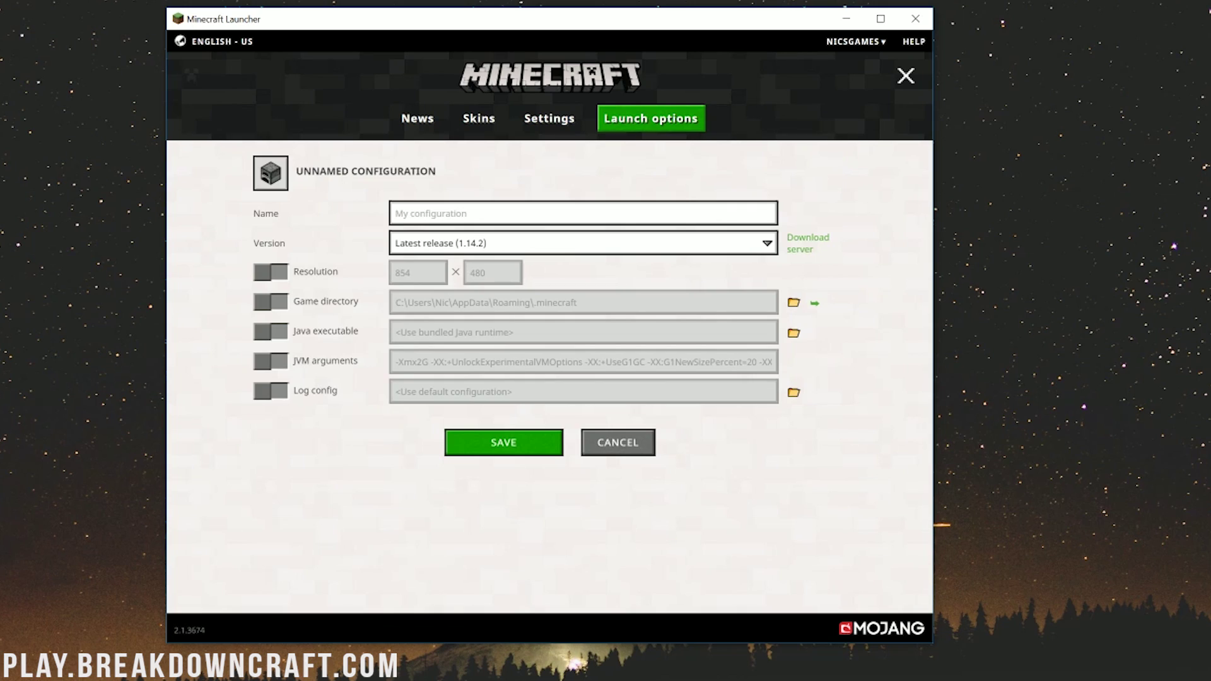
pyautogui.write('Play.BRead')
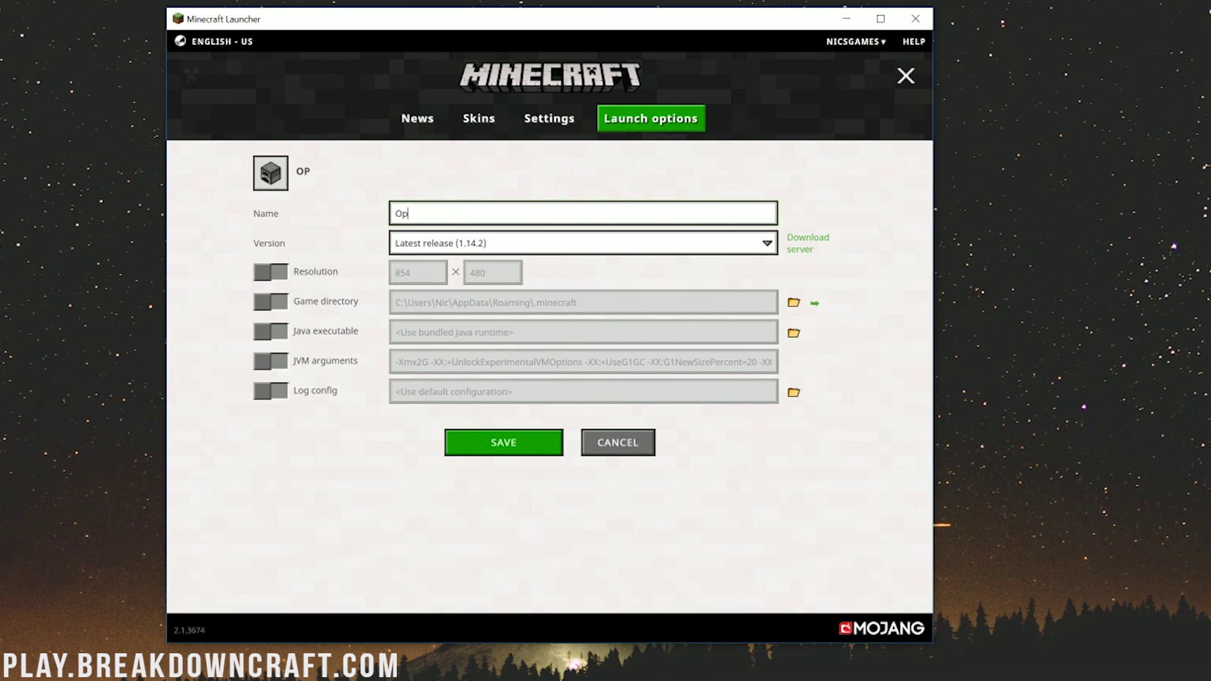
pyautogui.press('BackSpace')
pyautogui.press('BackSpace')
pyautogui.press('BackSpace')
pyautogui.press('BackSpace')
pyautogui.write('reakdownCraft.com')
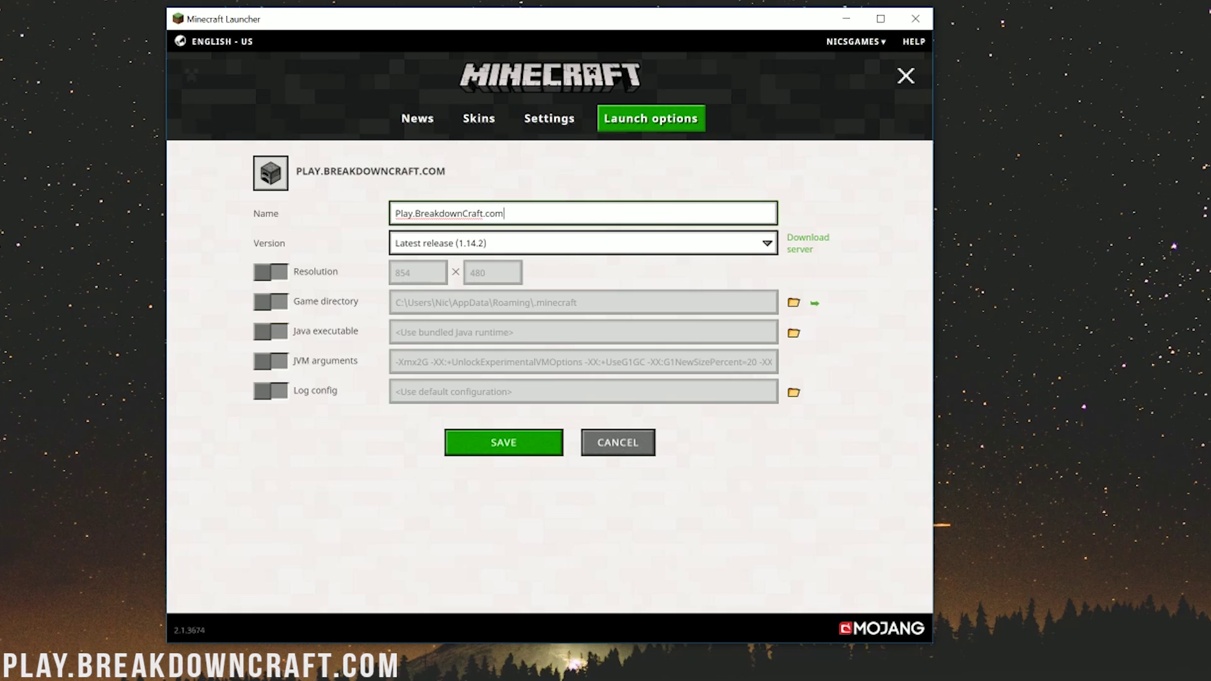
pyautogui.hotkey('ctrl', 'a')
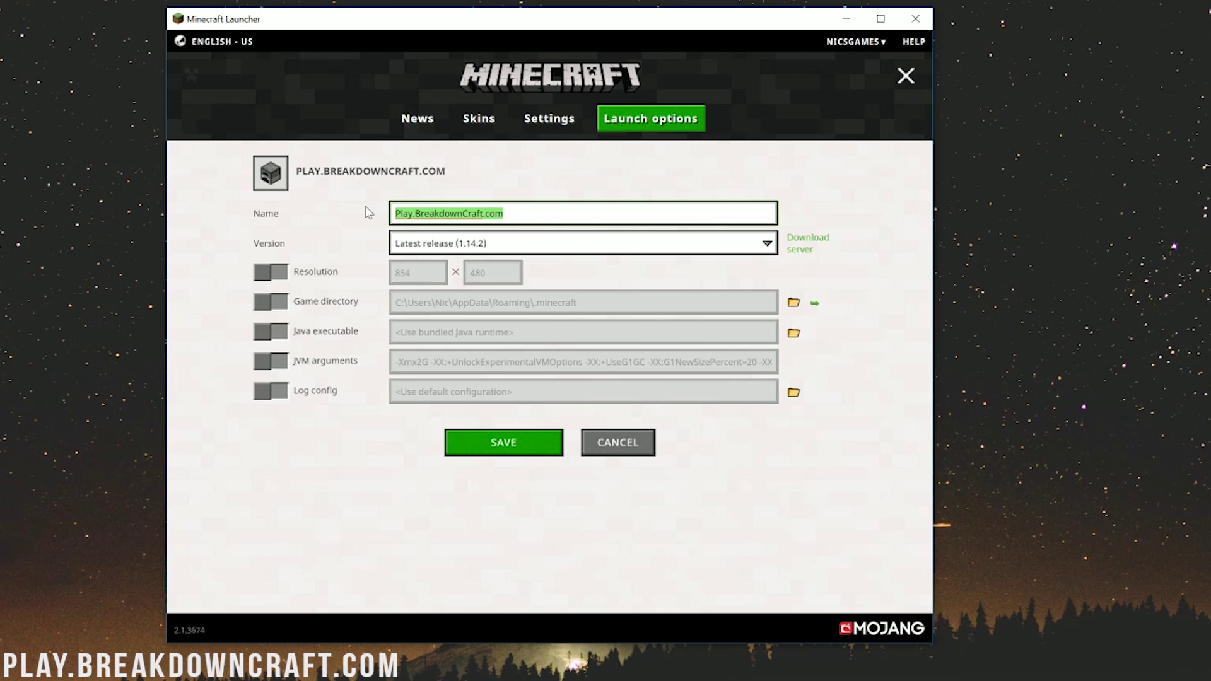
# Set the new configuration's version to release 1.14.2-OptiFine_HD_U_F1_pre7
pyautogui.click(472, 250)
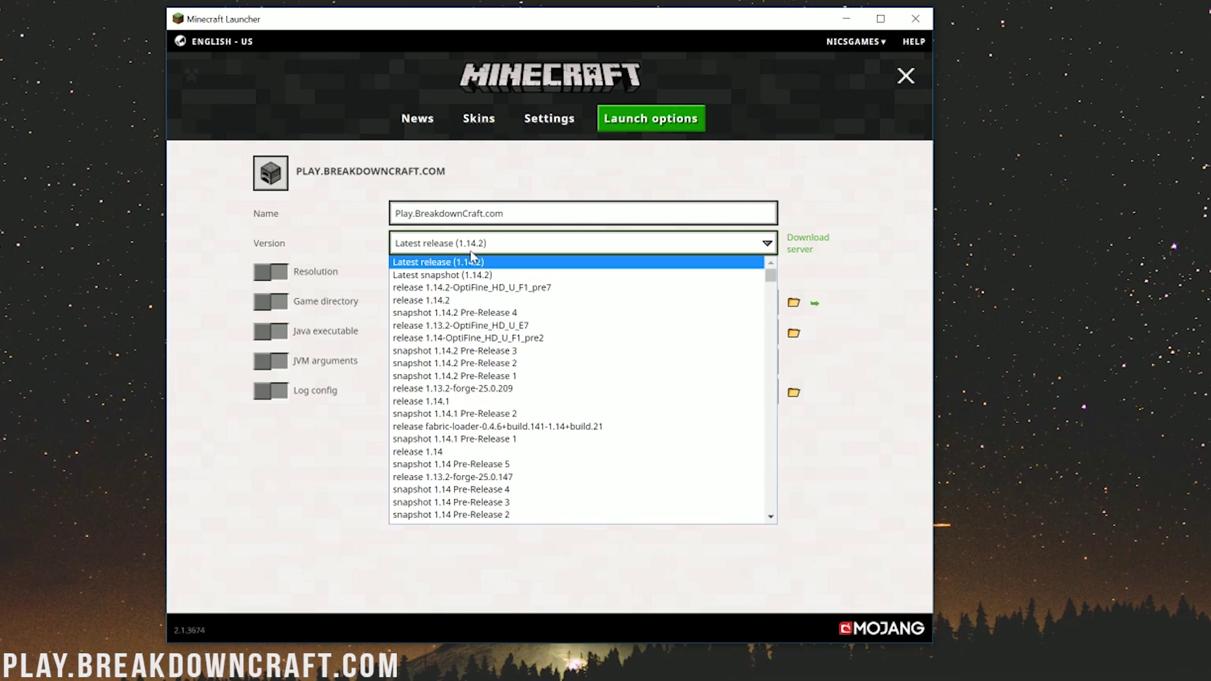
pyautogui.click(470, 253)
pyautogui.click(470, 251)
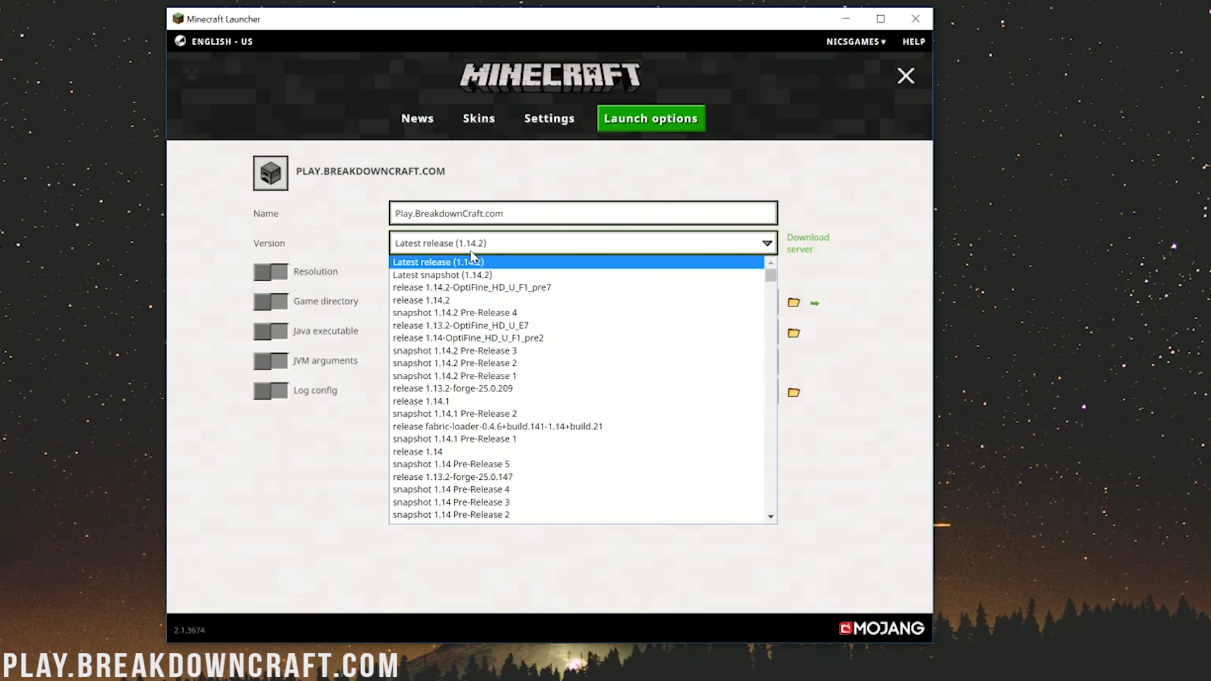
pyautogui.click(471, 288)
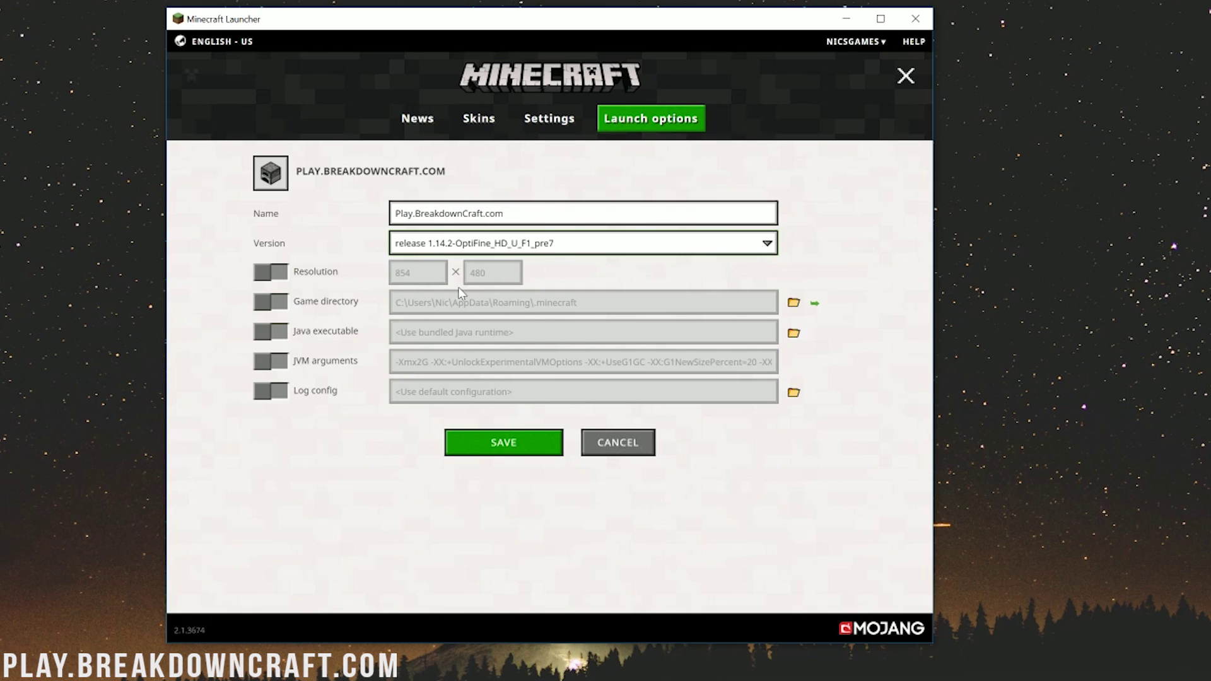
# Enable a custom resolution of 1920 x 1080 for the configuration and save it
pyautogui.click(276, 273)
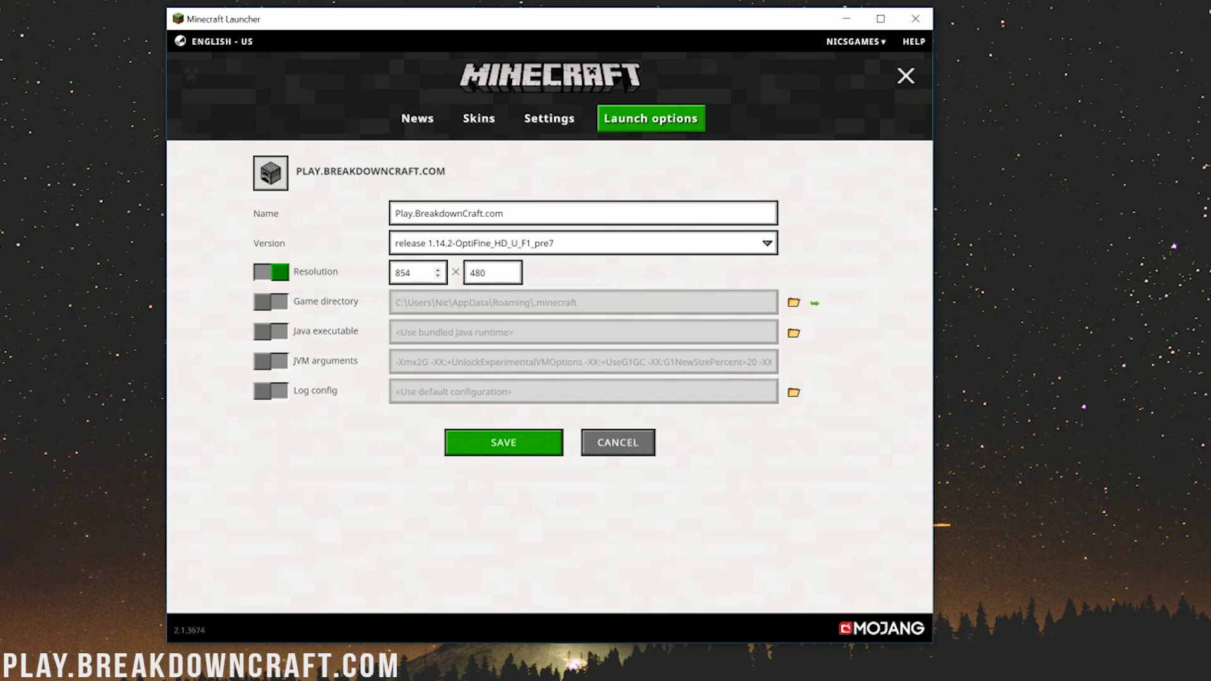
pyautogui.write('1920')
pyautogui.press('Tab')
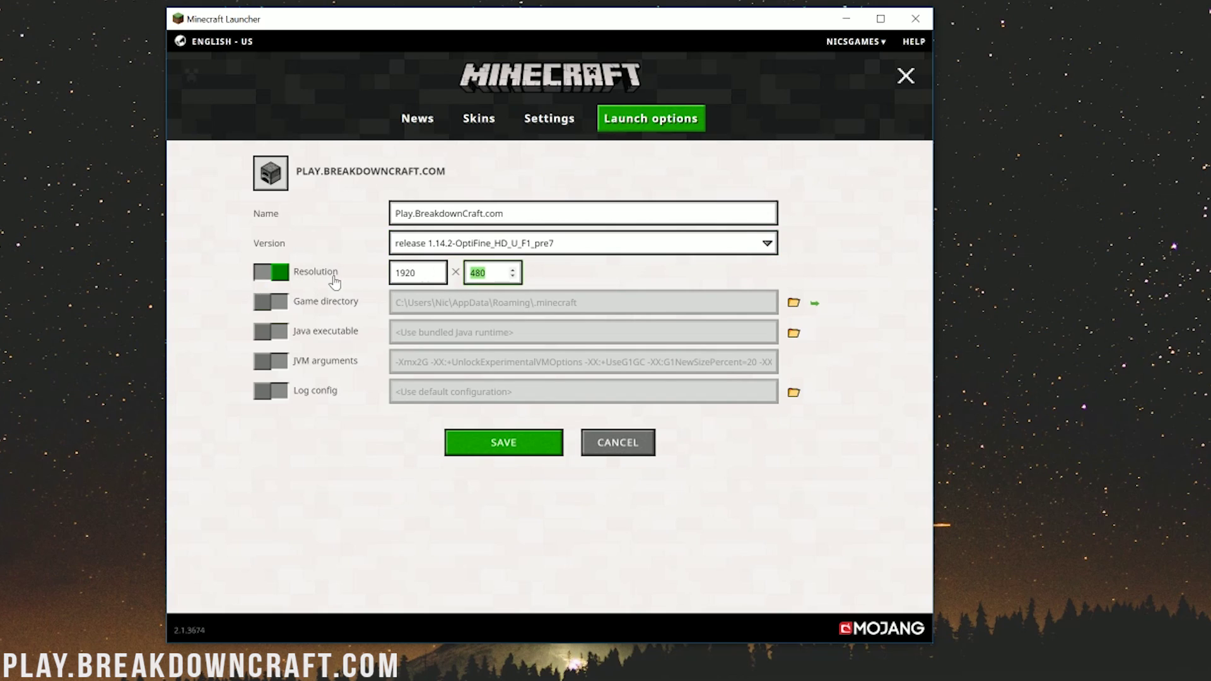
pyautogui.write('1080')
pyautogui.click(506, 447)
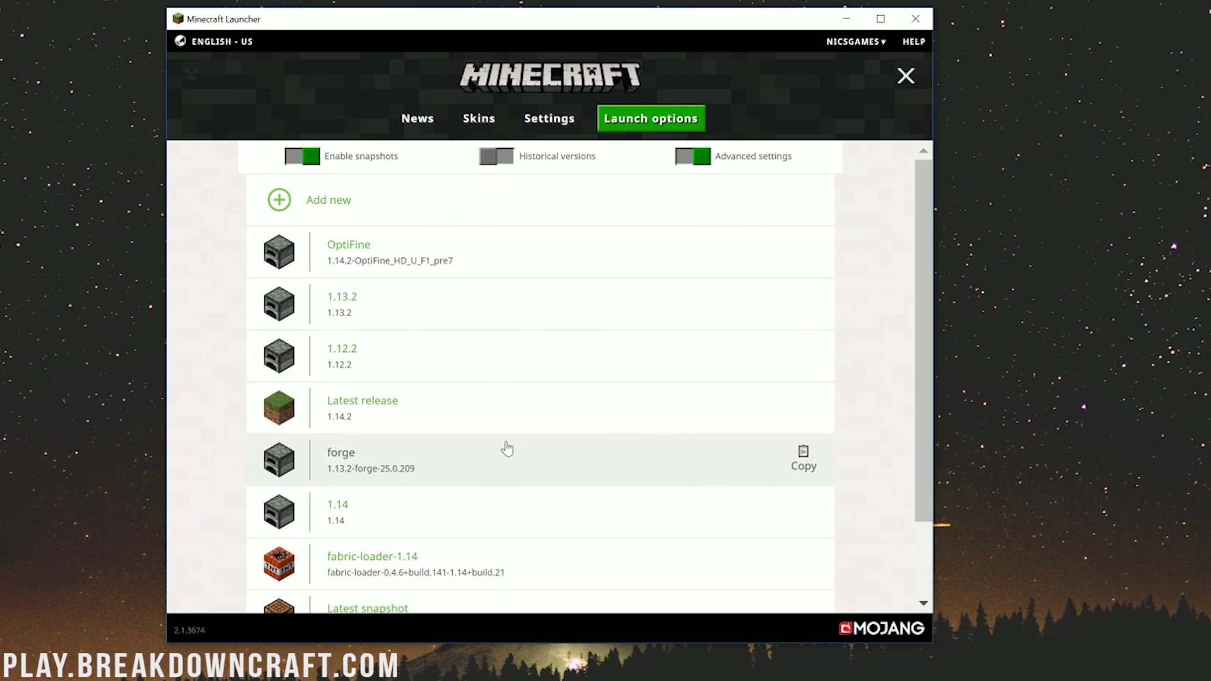
# Select the Play.BreakdownCraft.com profile from the launcher's profile list and start the game
pyautogui.click(409, 127)
pyautogui.click(650, 596)
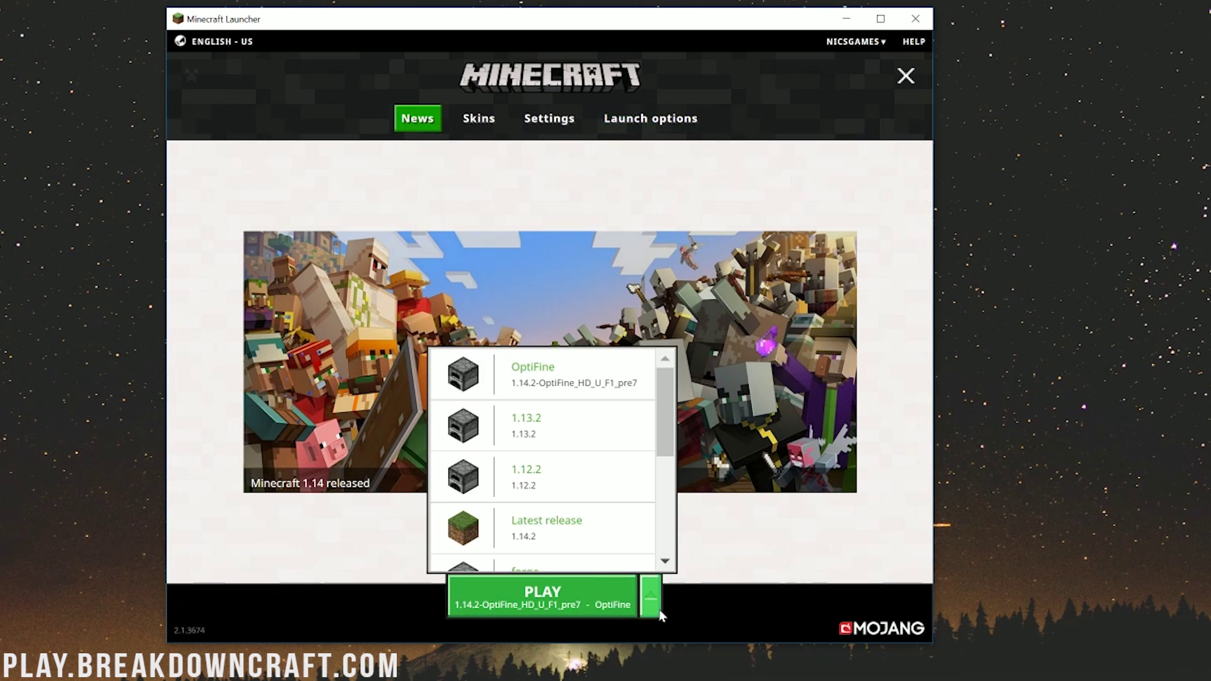
pyautogui.scroll(-2, 627, 506)
pyautogui.scroll(-3, 627, 505)
pyautogui.scroll(3, 627, 506)
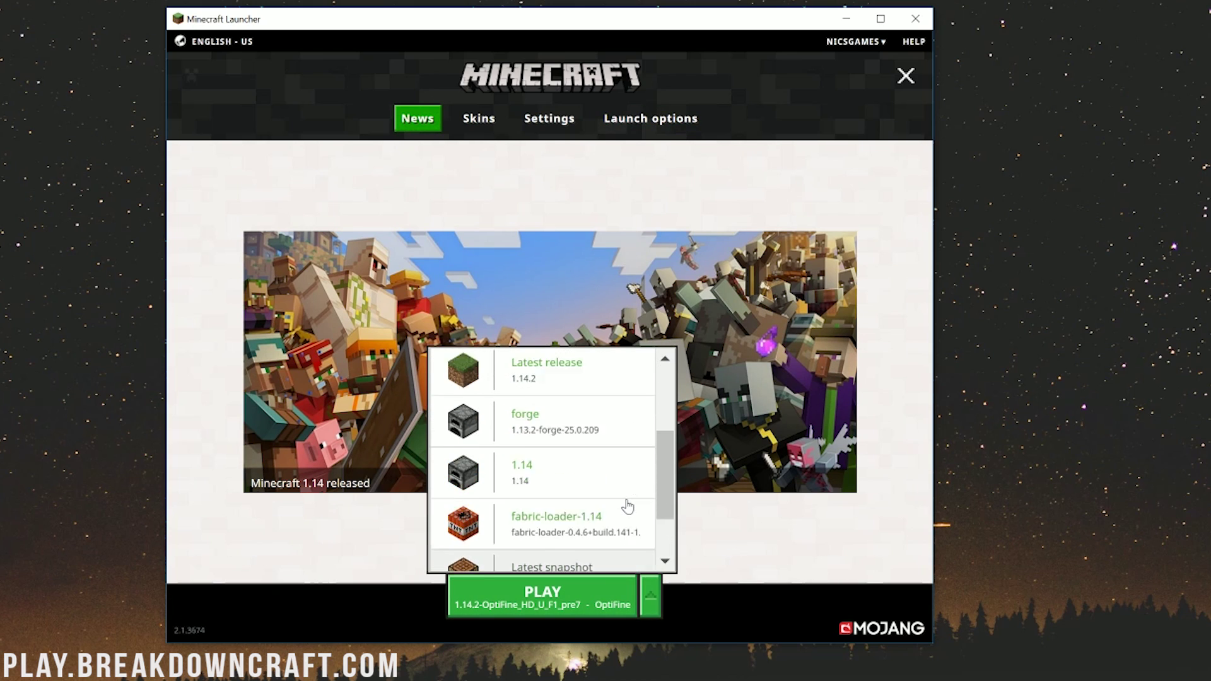
pyautogui.scroll(-3, 628, 506)
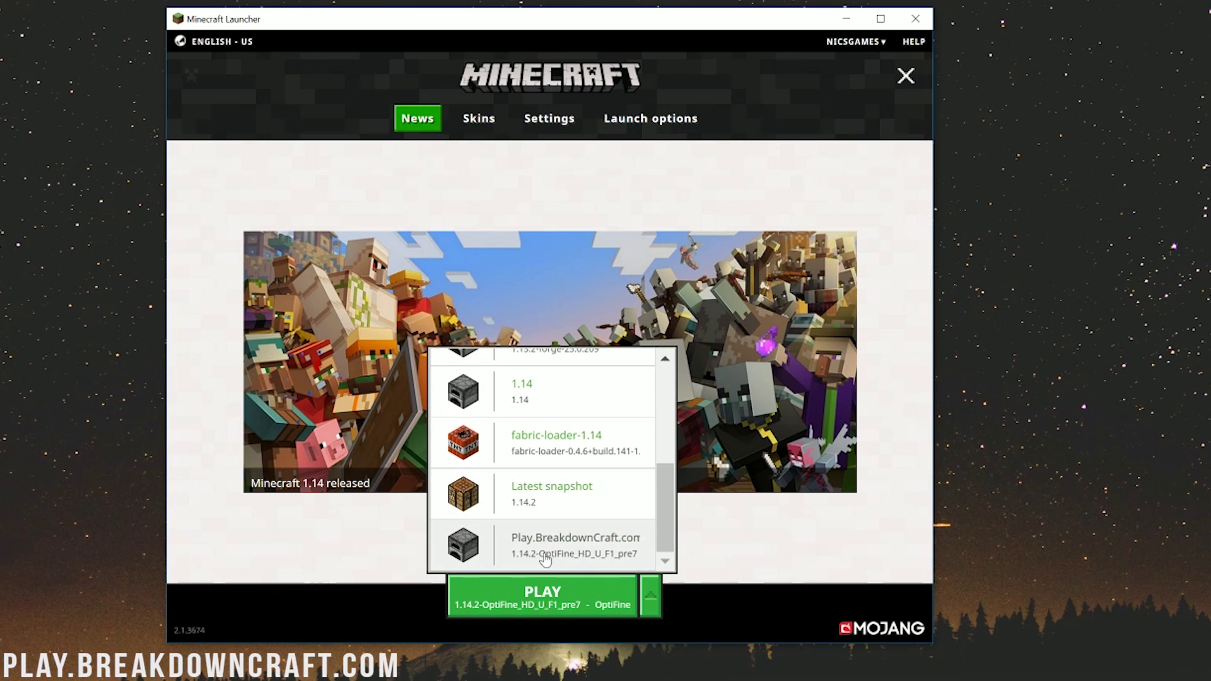
pyautogui.click(576, 559)
pyautogui.click(498, 606)
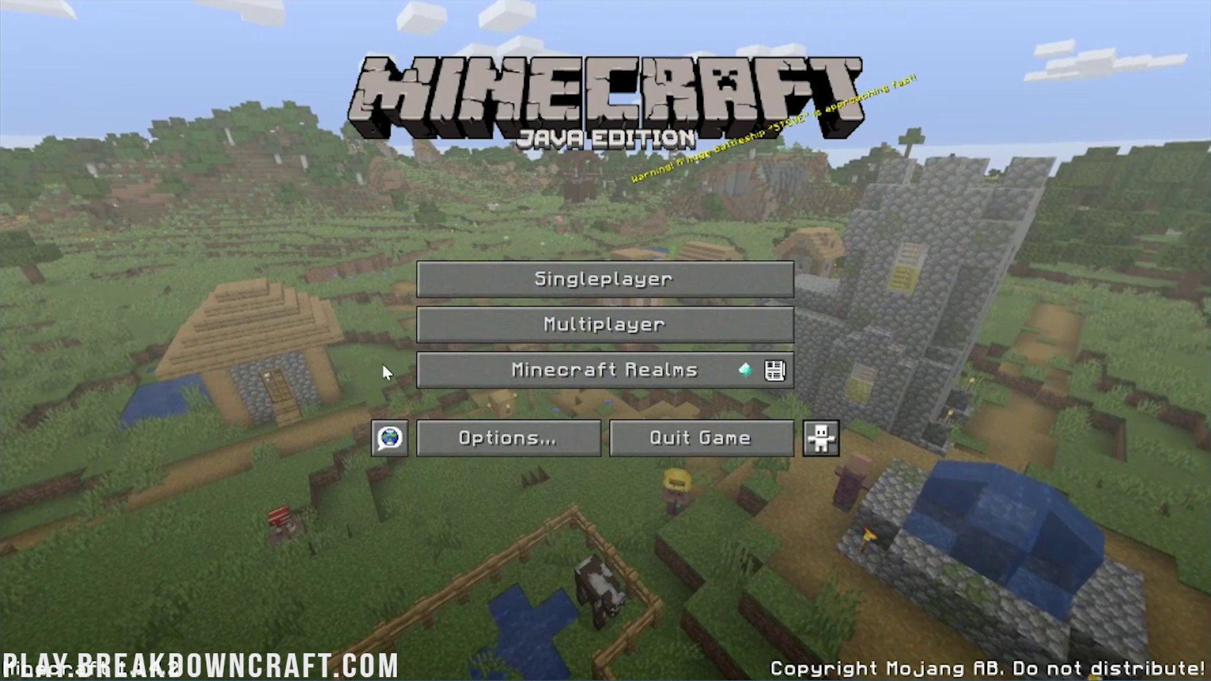
# Open the animation options in the game's video settings and turn all animations off
pyautogui.click(432, 444)
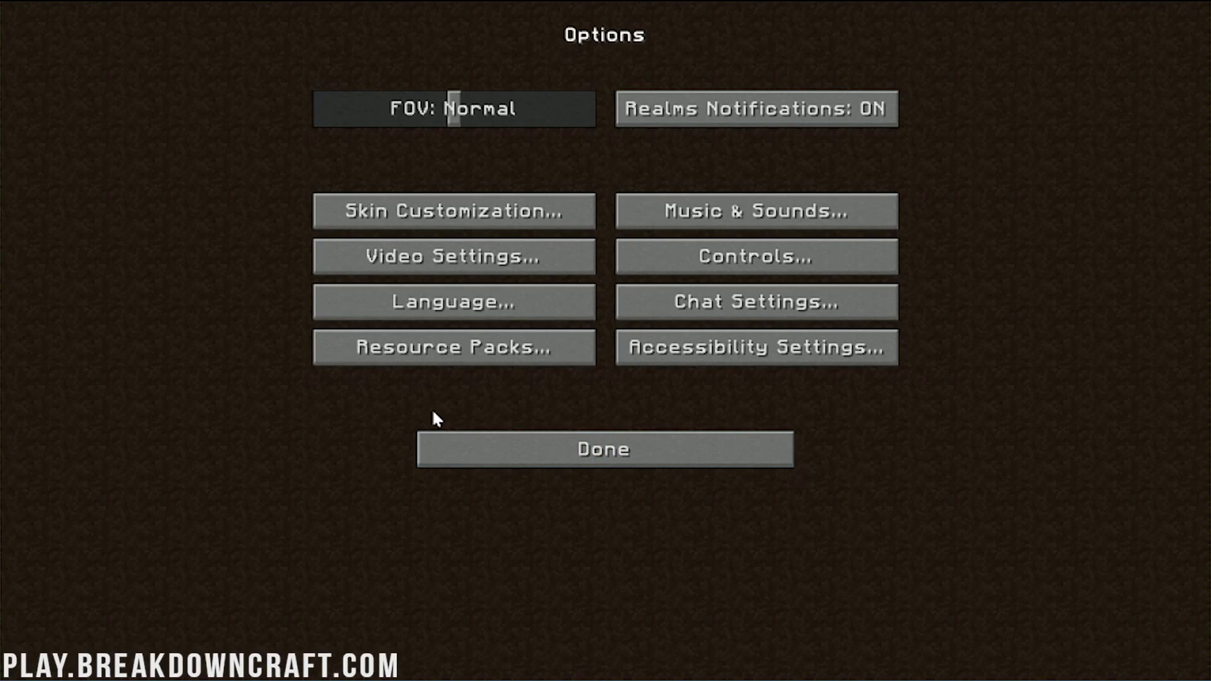
pyautogui.click(436, 257)
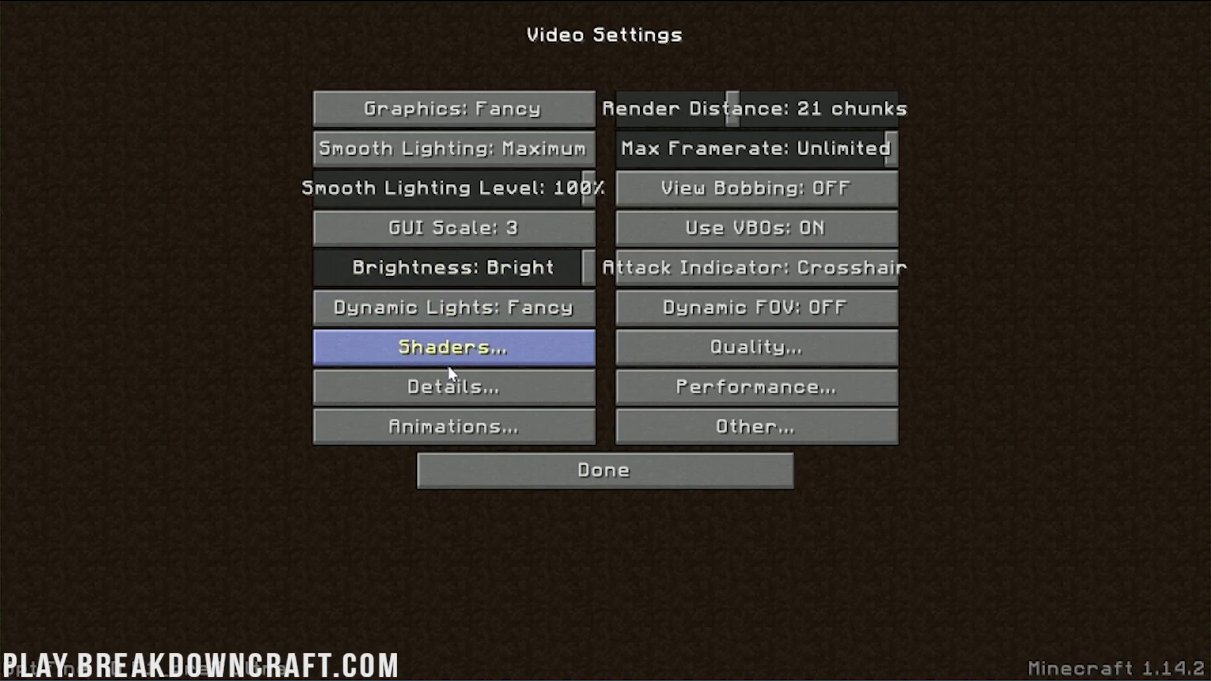
pyautogui.click(445, 427)
pyautogui.click(516, 470)
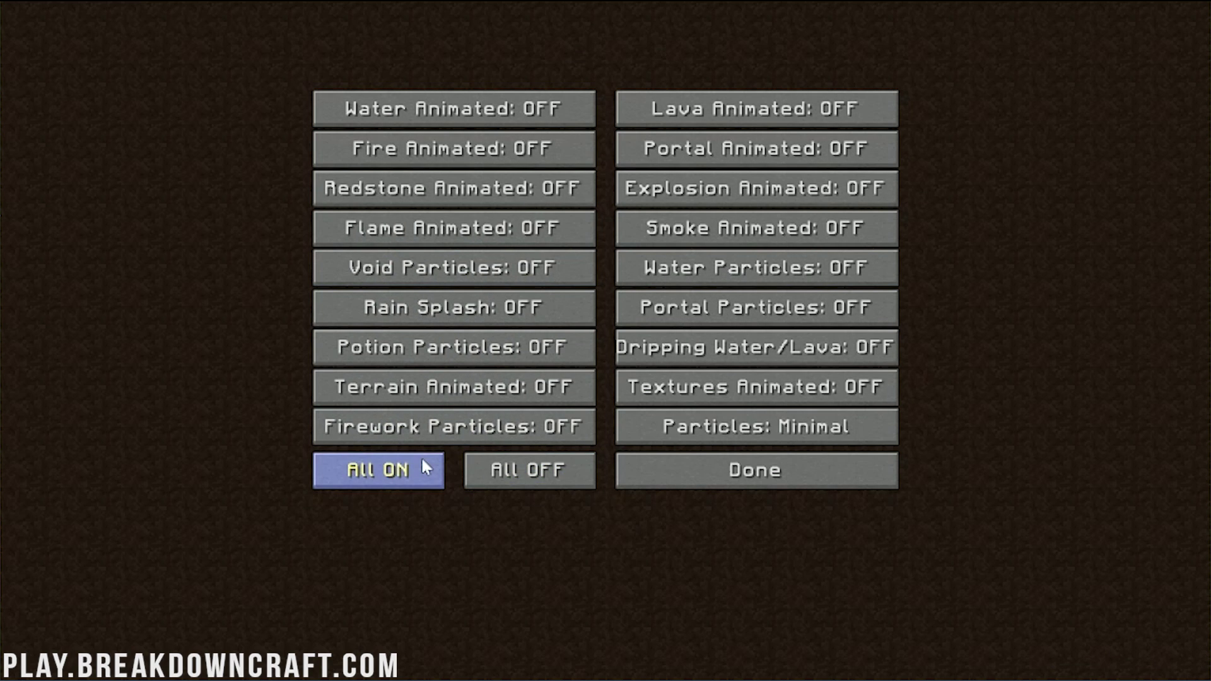
# Turn all animations on, toggle Textures Animated, Water Particles and Rain Splash, and return to the video settings
pyautogui.click(421, 470)
pyautogui.click(621, 387)
pyautogui.click(624, 270)
pyautogui.click(479, 307)
pyautogui.click(725, 474)
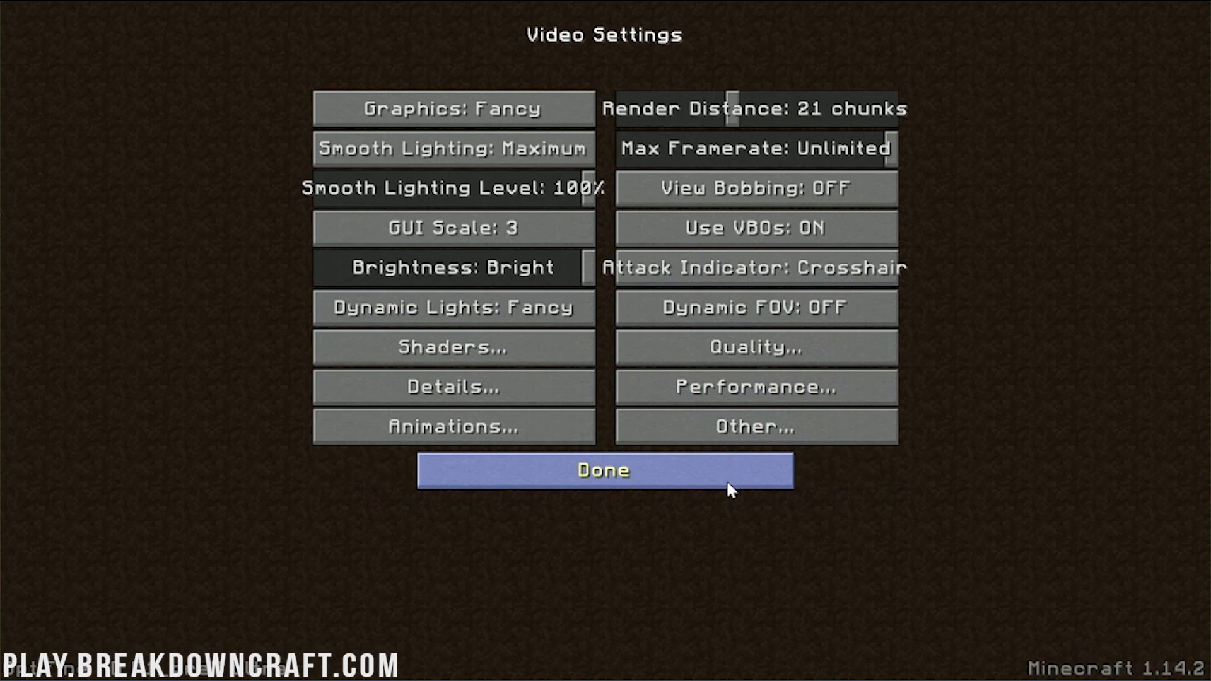
# View the available shader packs in the Shaders settings and leave the video settings
pyautogui.click(501, 347)
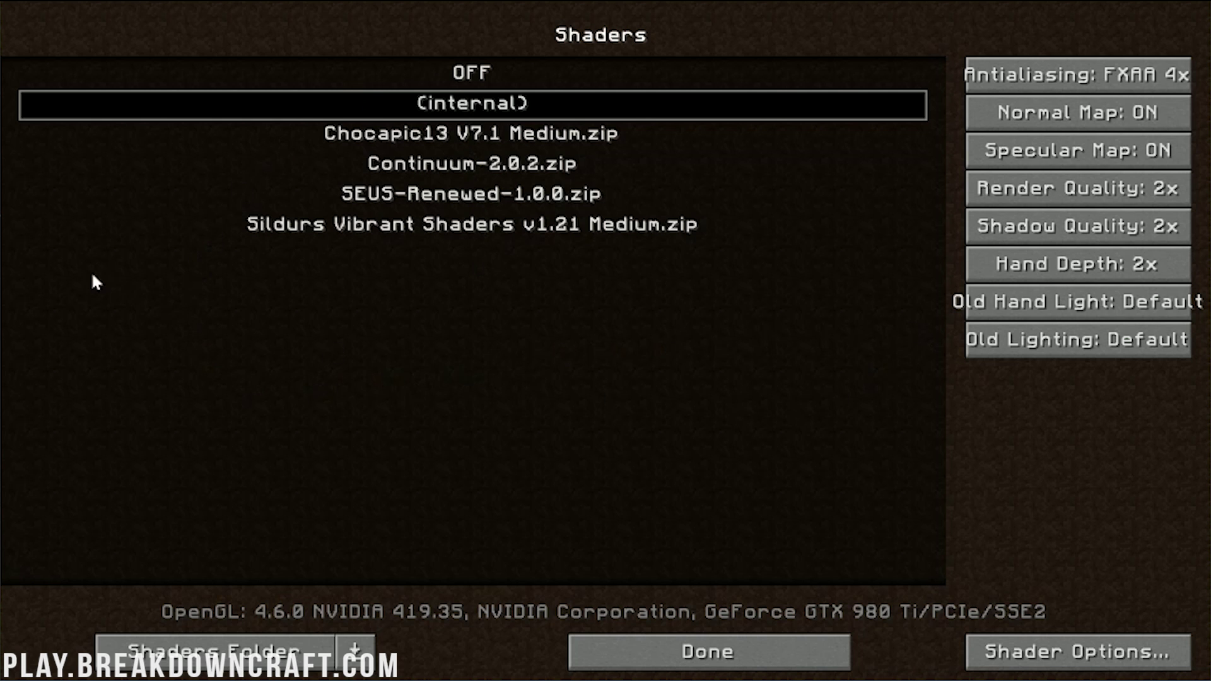
pyautogui.click(656, 656)
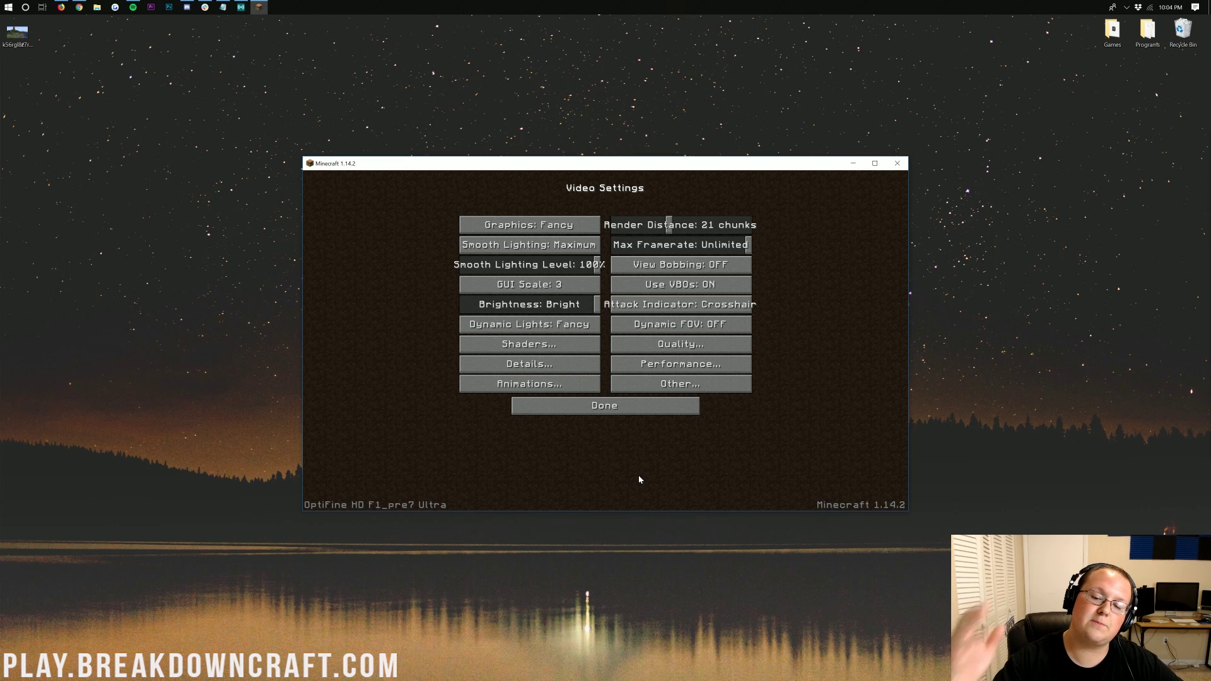
pyautogui.click(615, 405)
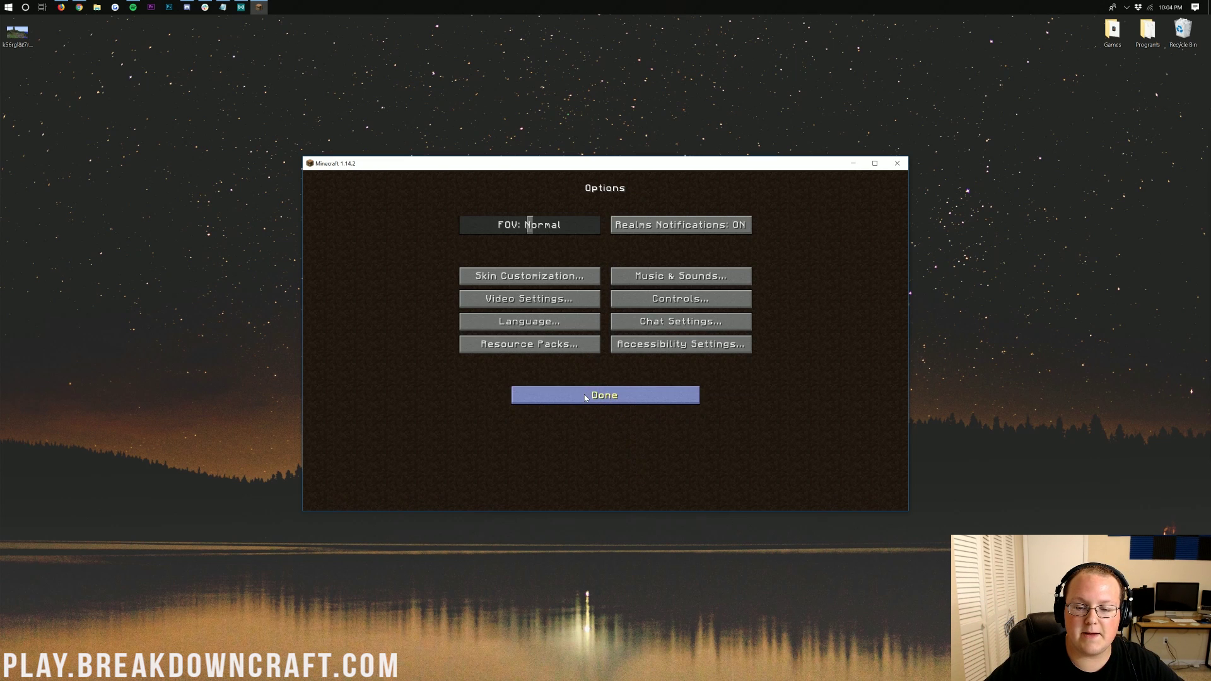
# Leave the options, open the multiplayer server list and refresh it
pyautogui.click(584, 395)
pyautogui.click(571, 344)
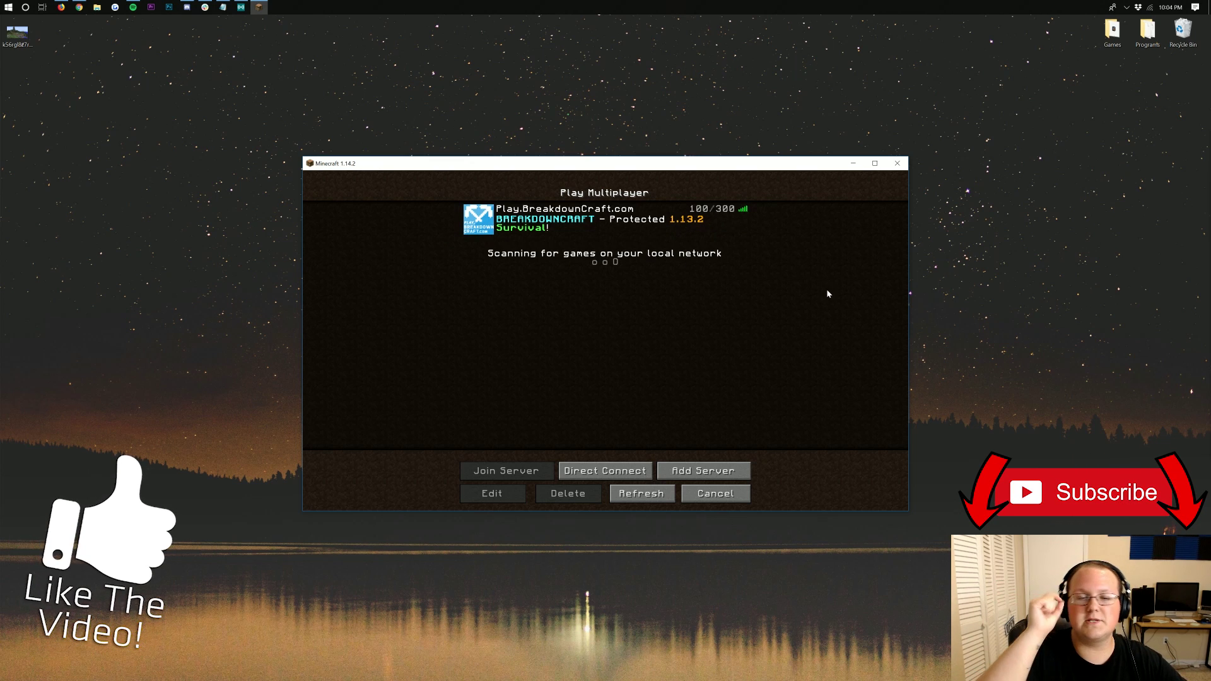
pyautogui.click(641, 493)
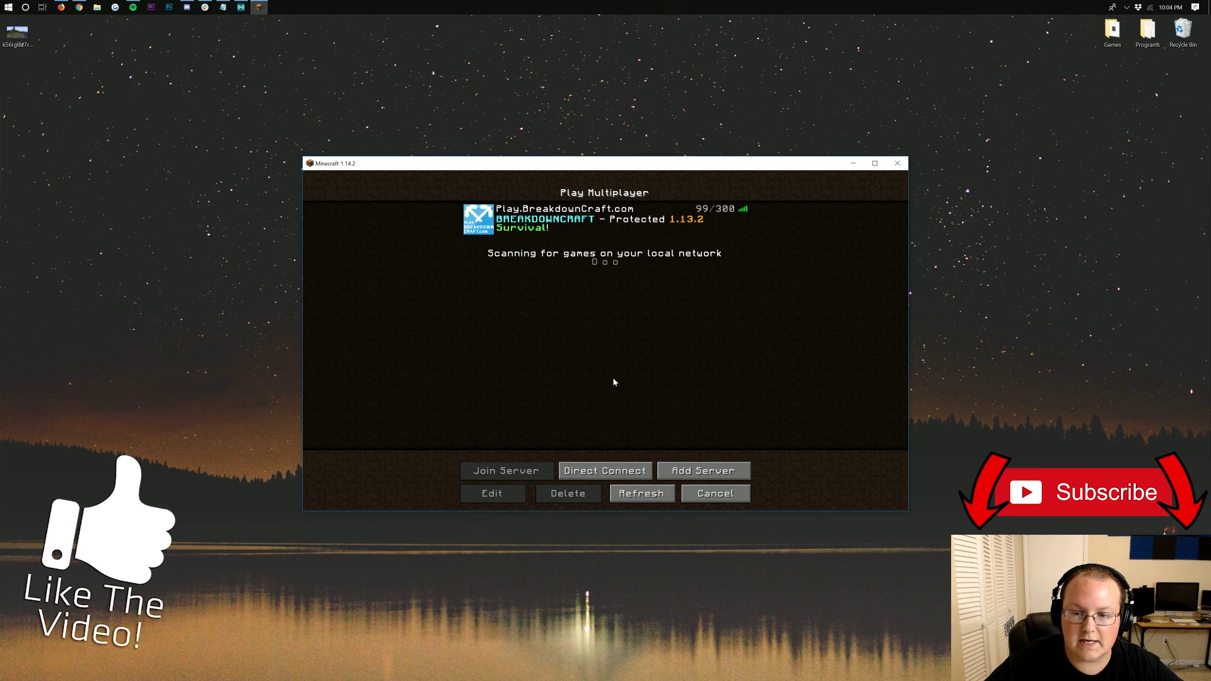